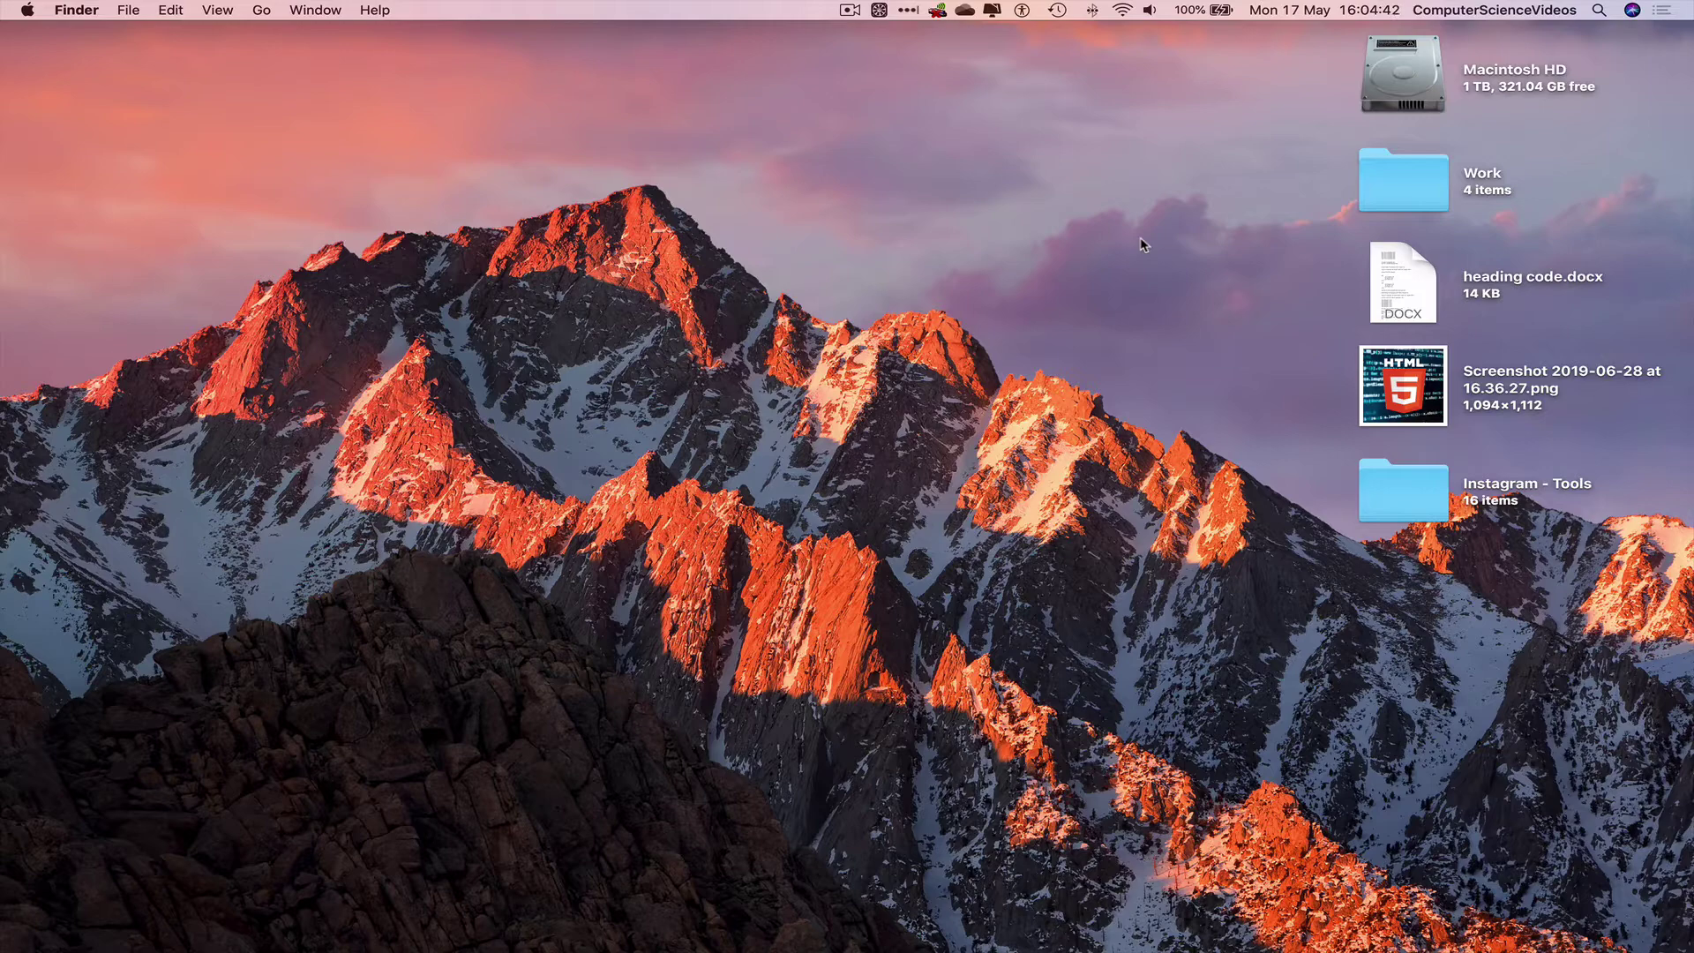
Launch Calculator by searching 'cal' in Launchpad.
left_click(195, 919)
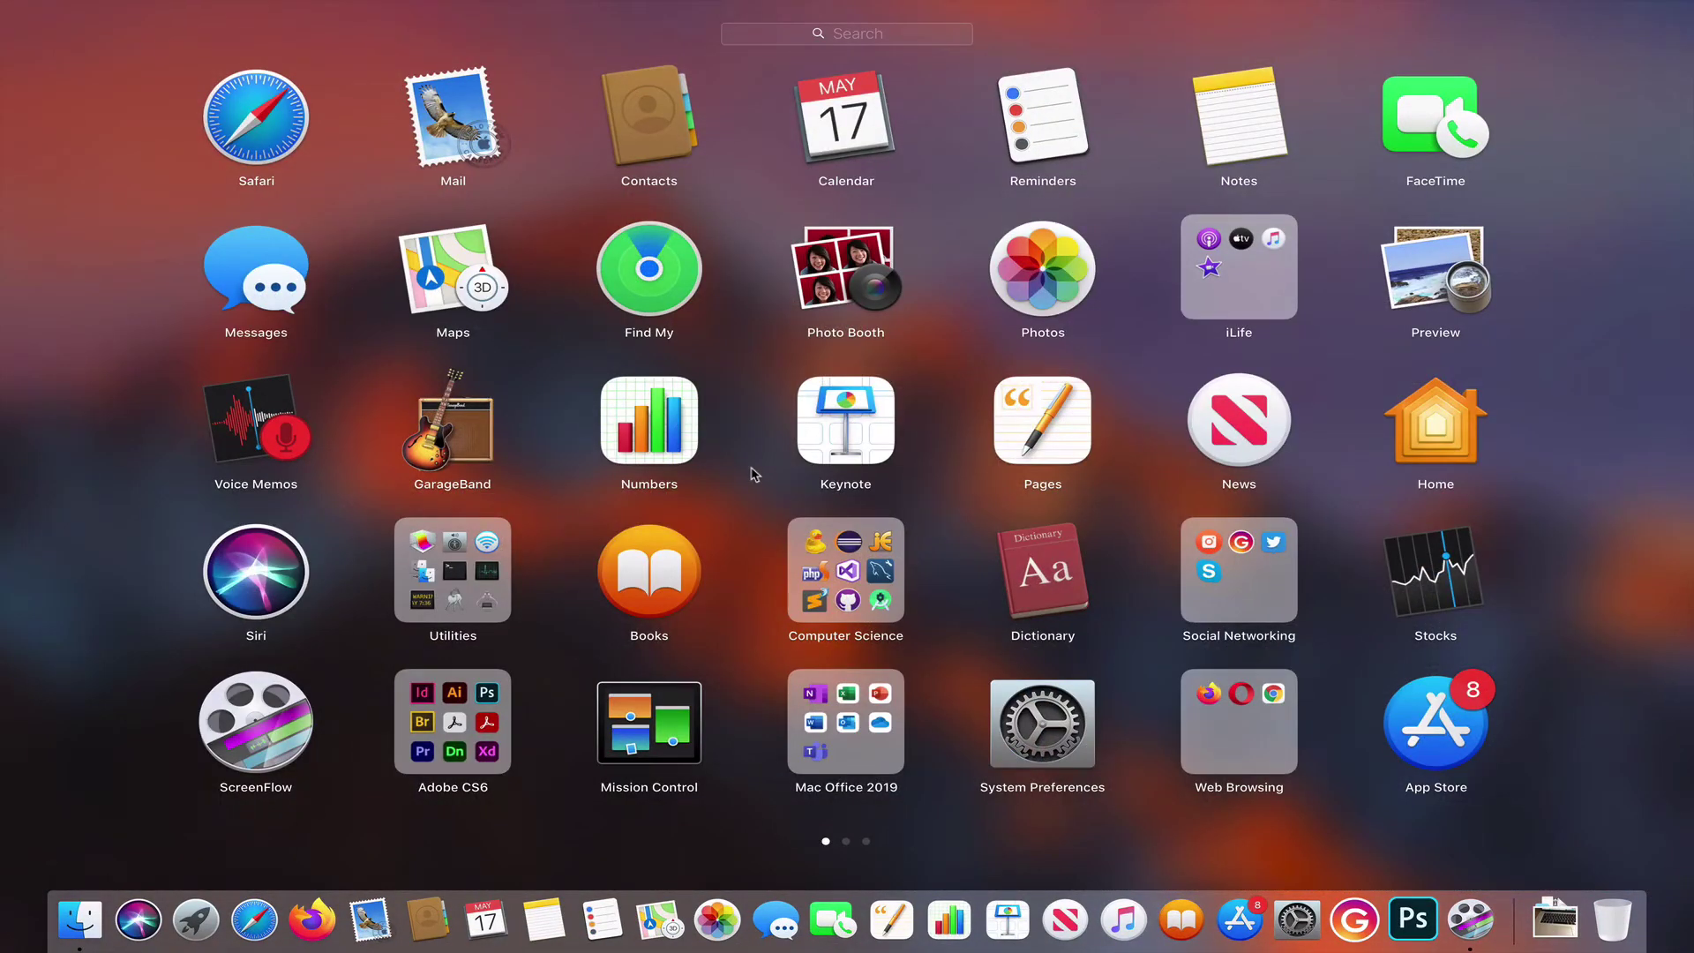
type("cal")
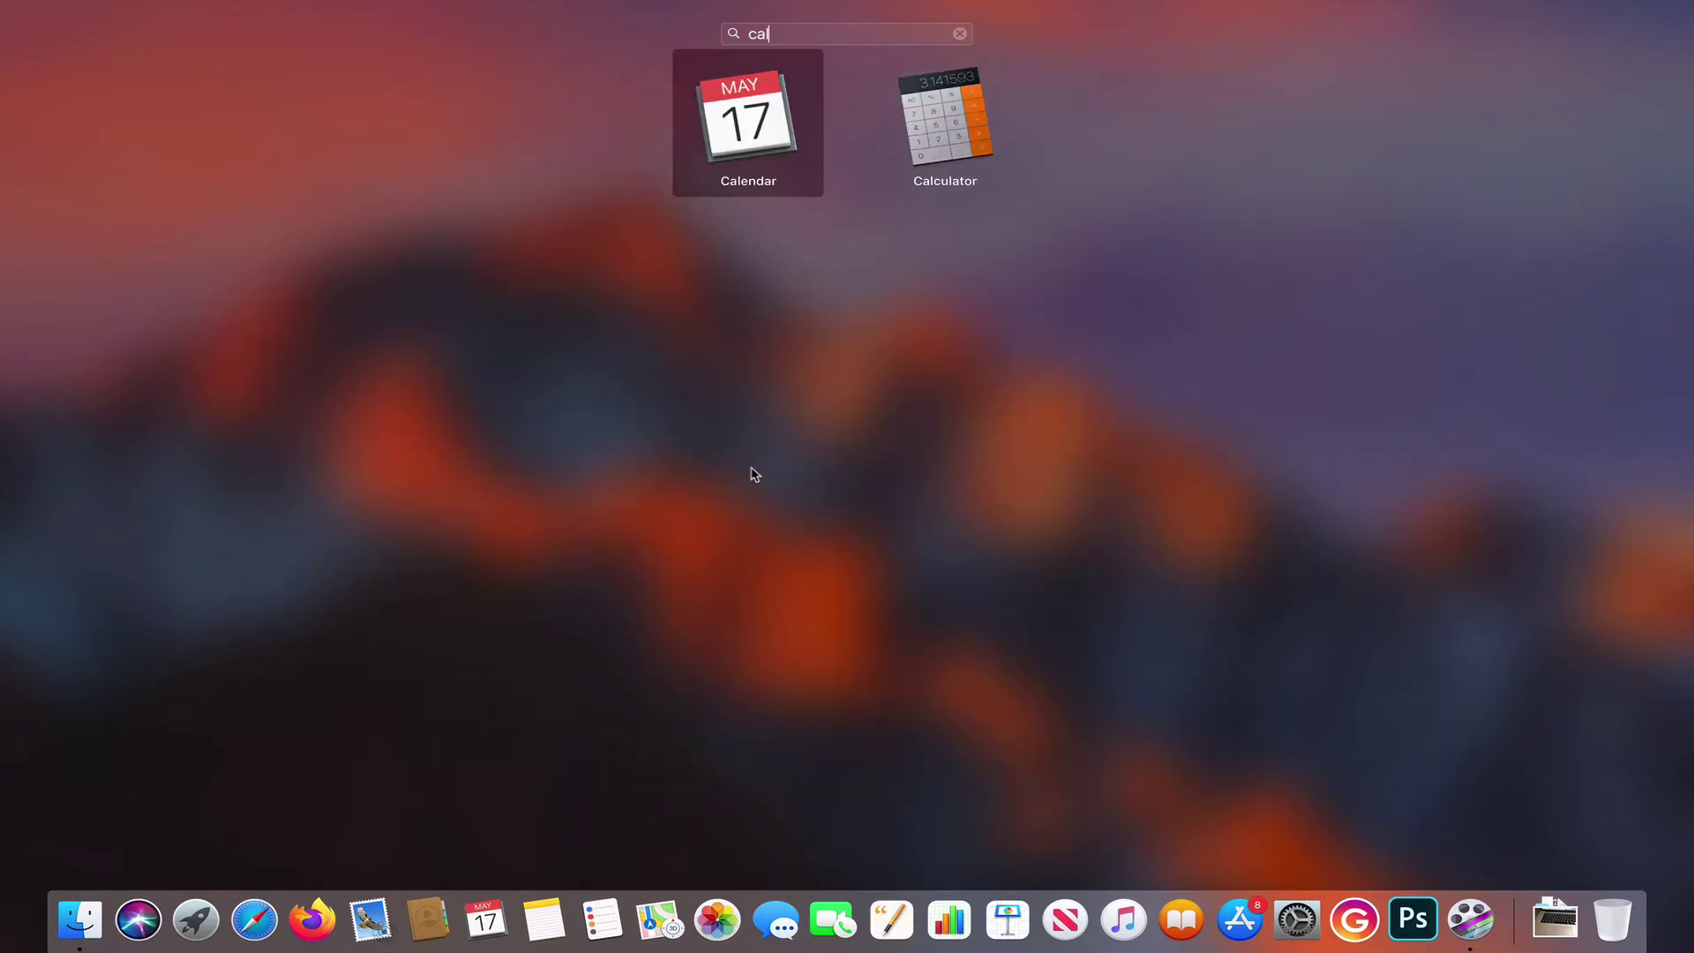
left_click(951, 122)
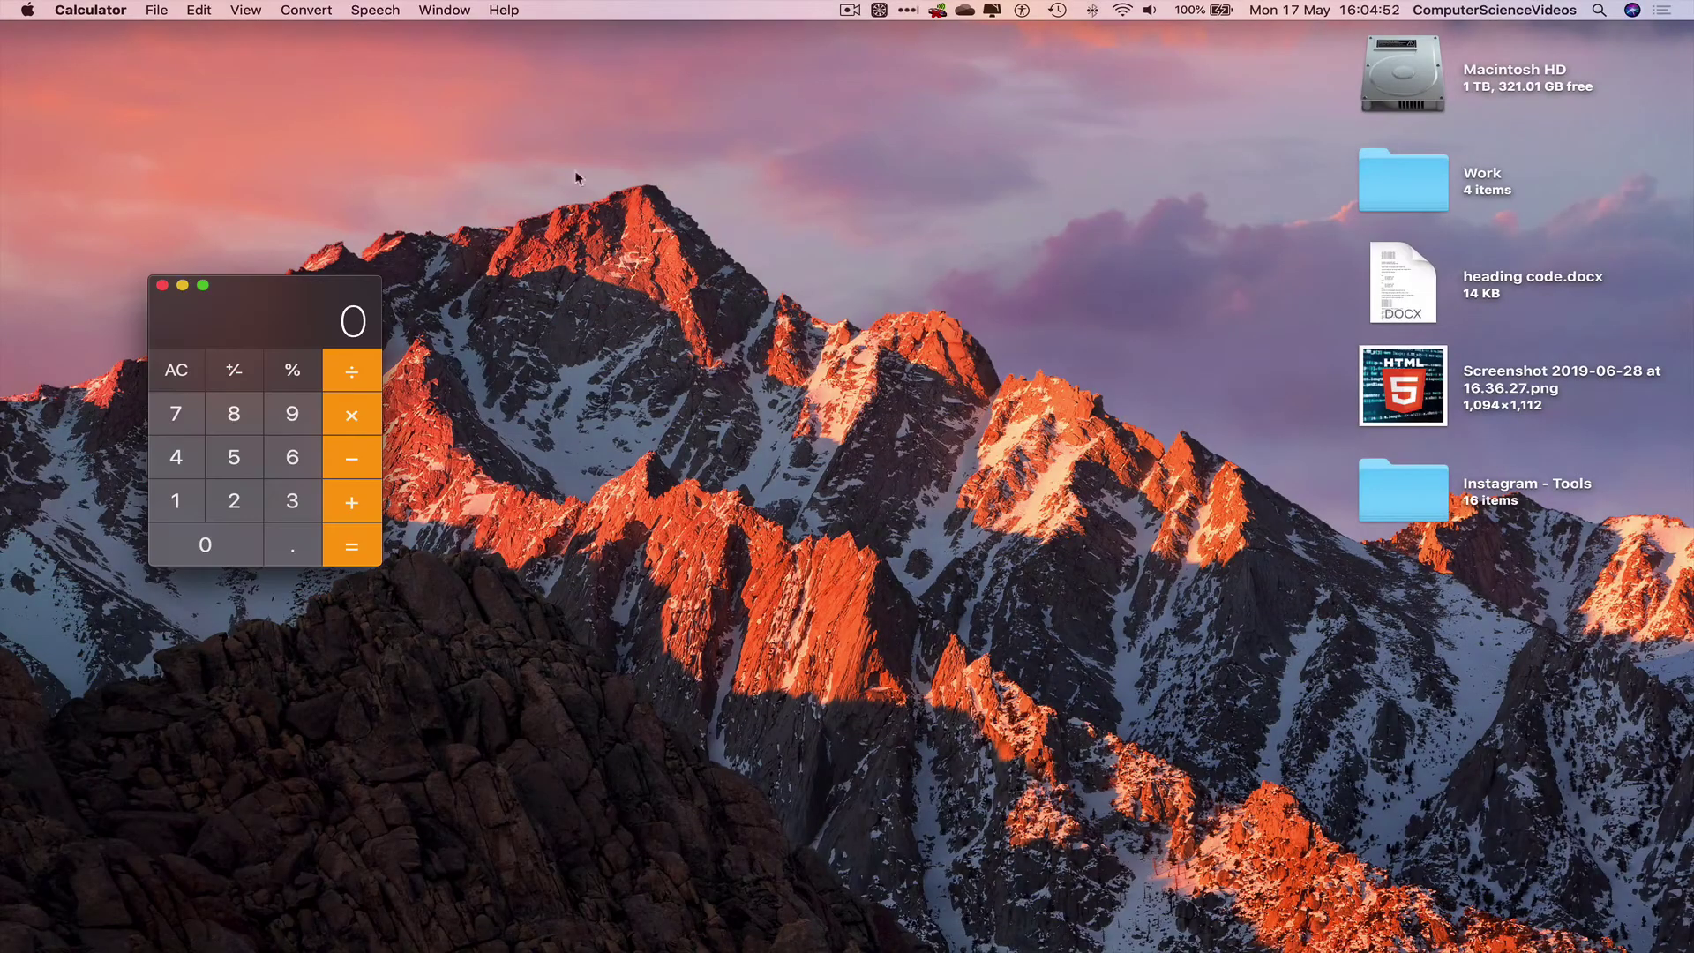
Move the Calculator window up and left, trying the Scientific layout before returning to Basic.
left_click_drag(236, 311, 856, 157)
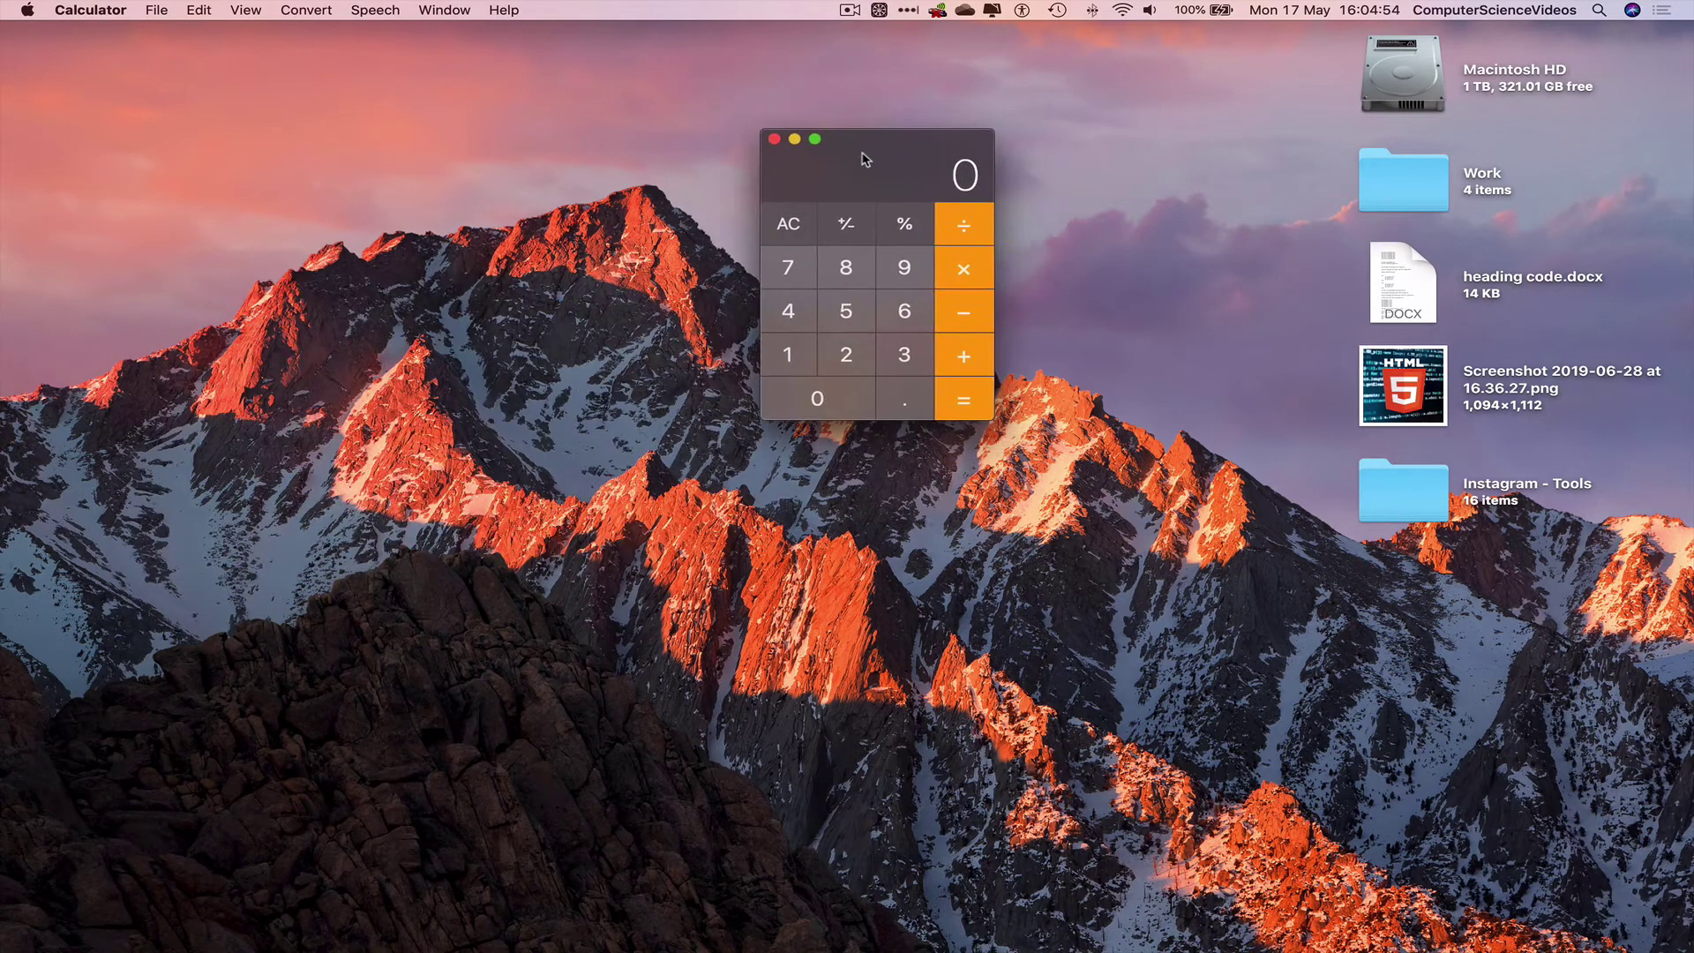
left_click(816, 141)
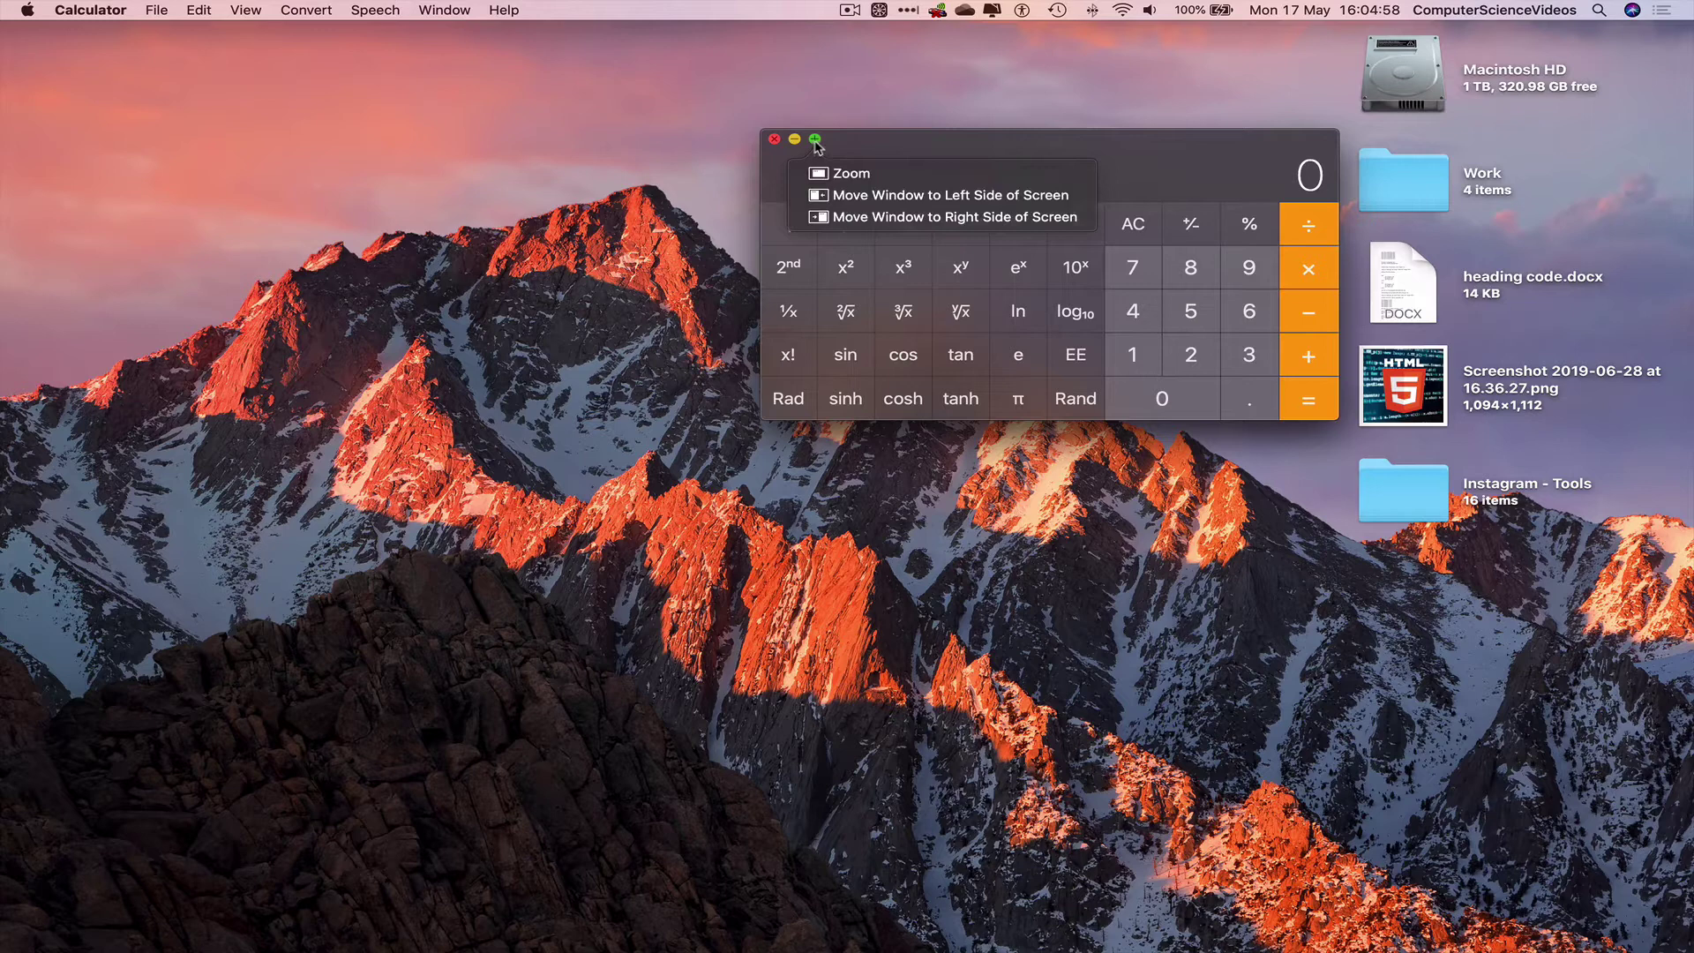
left_click(815, 141)
left_click(815, 141)
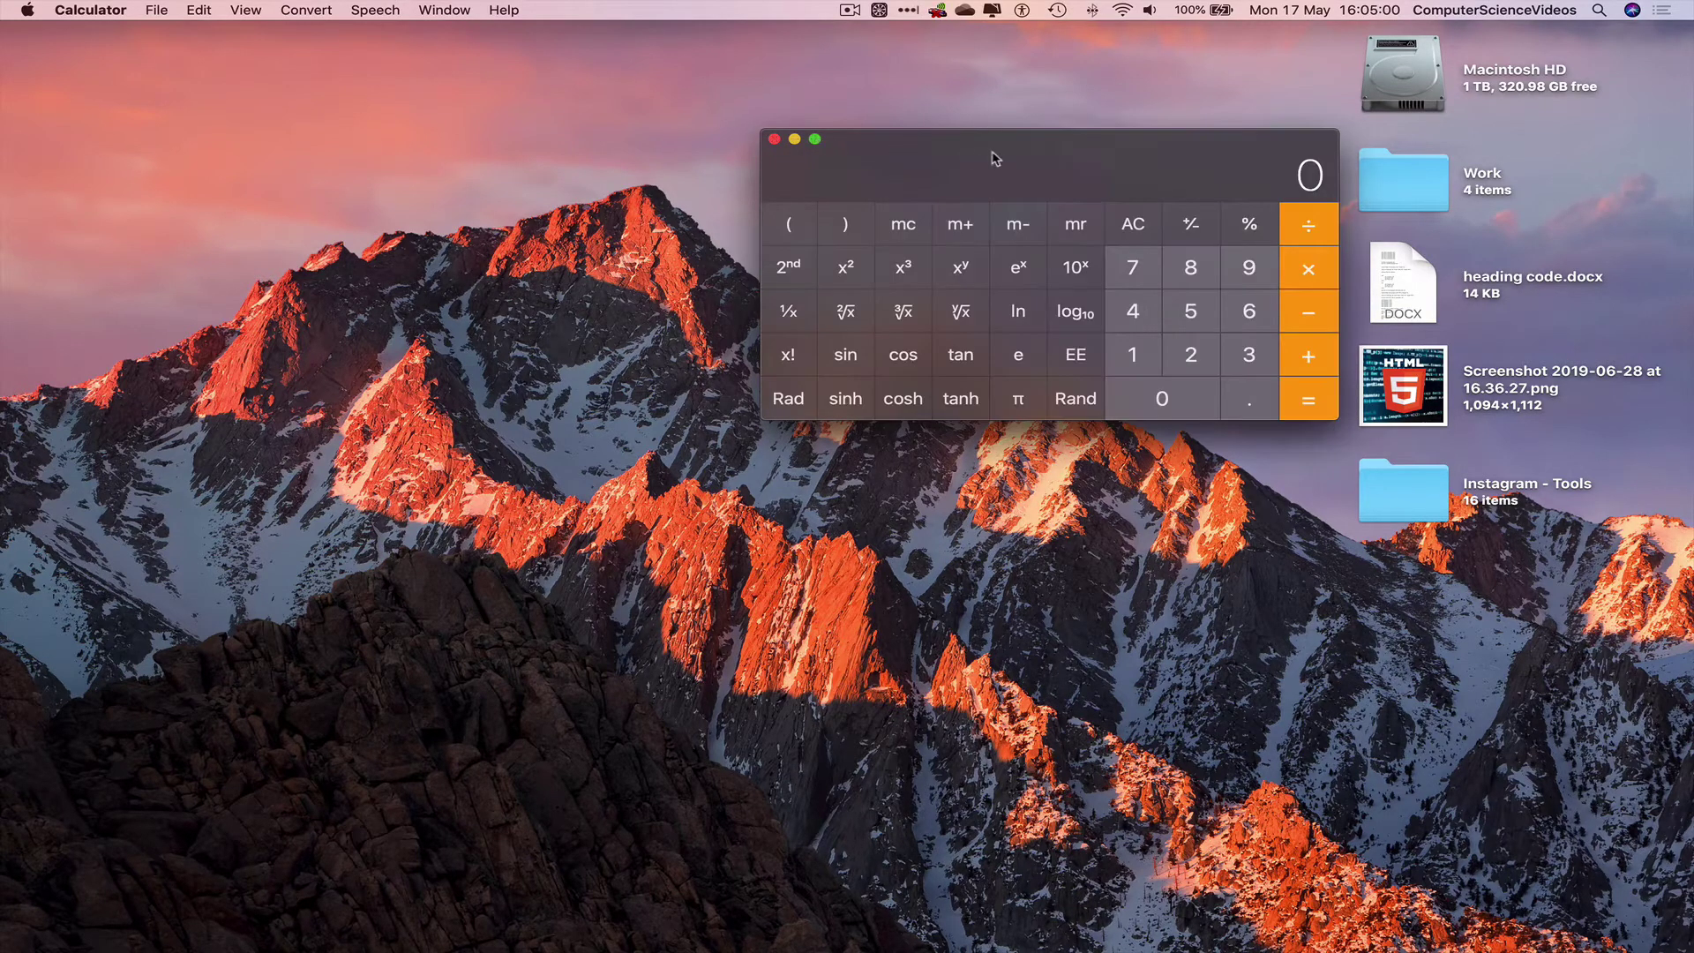
left_click_drag(995, 157, 699, 146)
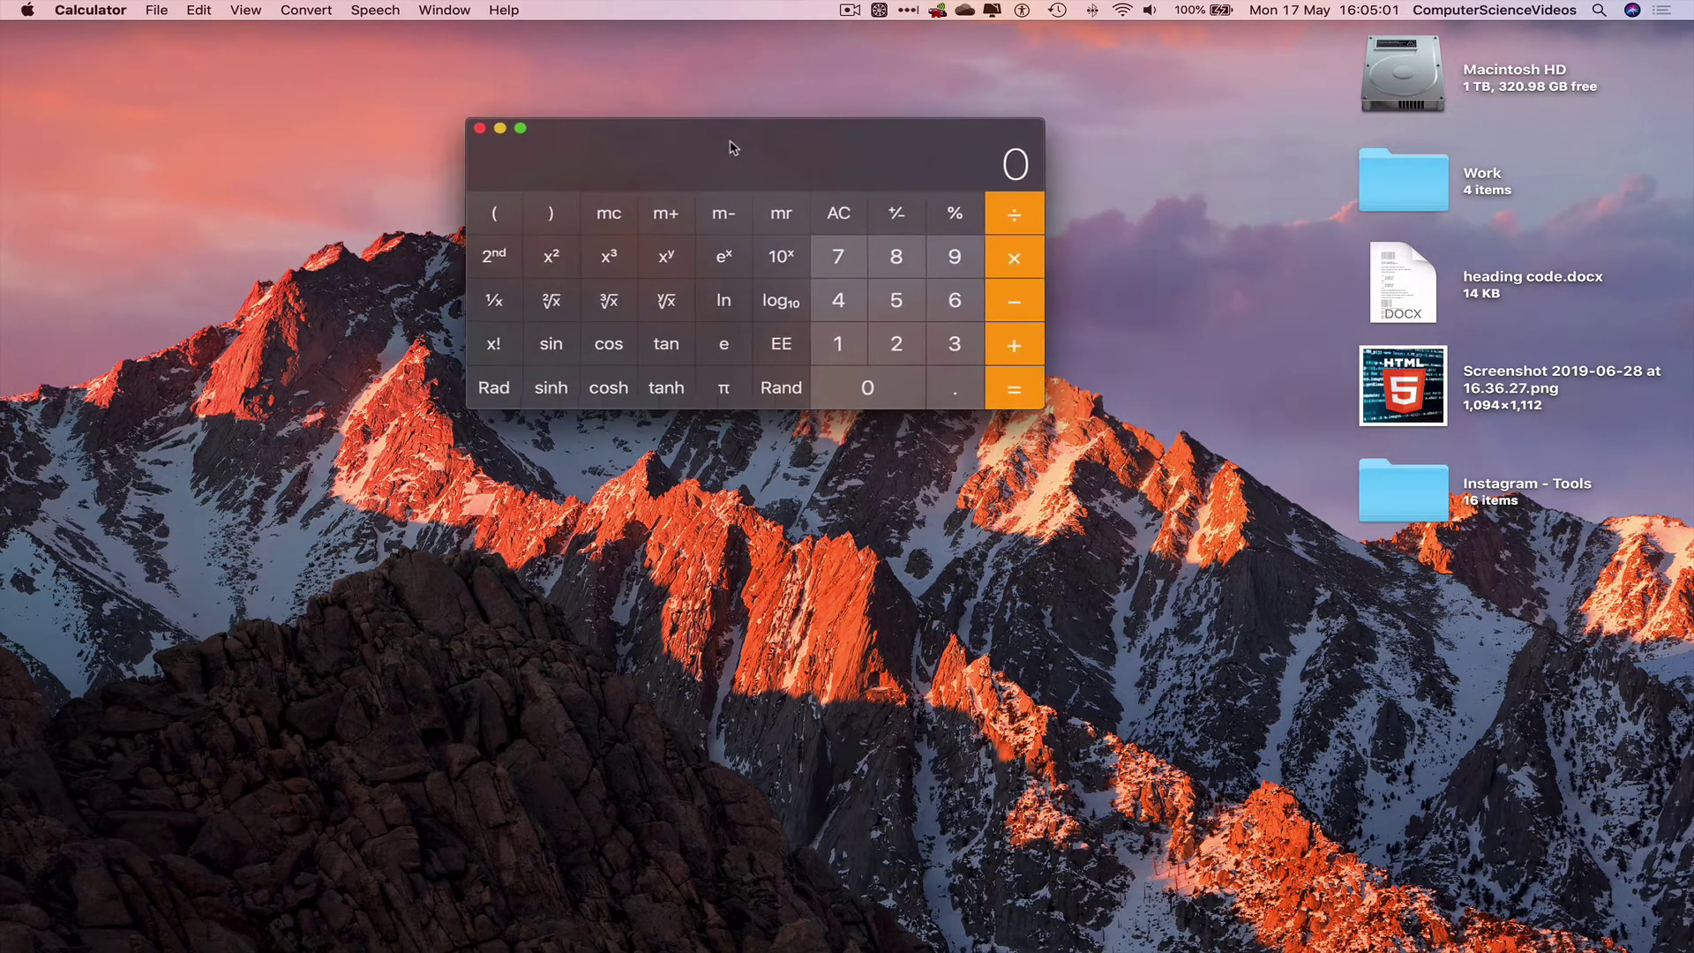
left_click(519, 129)
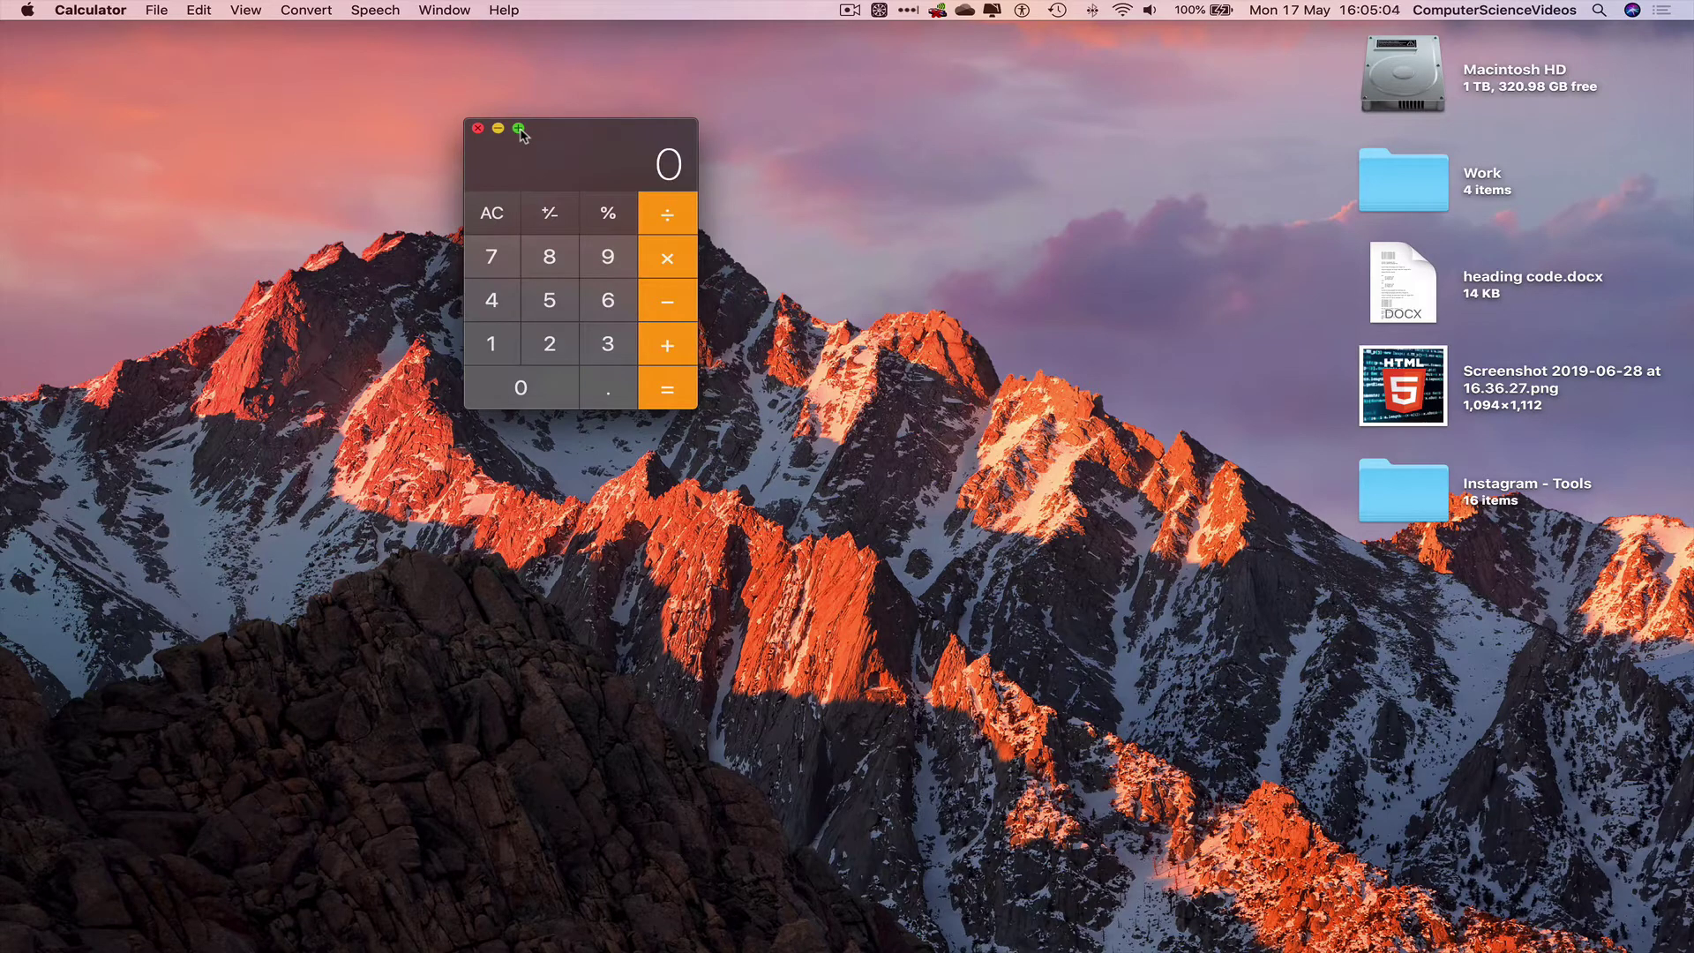
Compute 1 + 2 = 3, then subtract 2 to get 1.
left_click(511, 355)
left_click(671, 350)
left_click(565, 352)
left_click(668, 386)
left_click(676, 307)
left_click(567, 346)
left_click(677, 393)
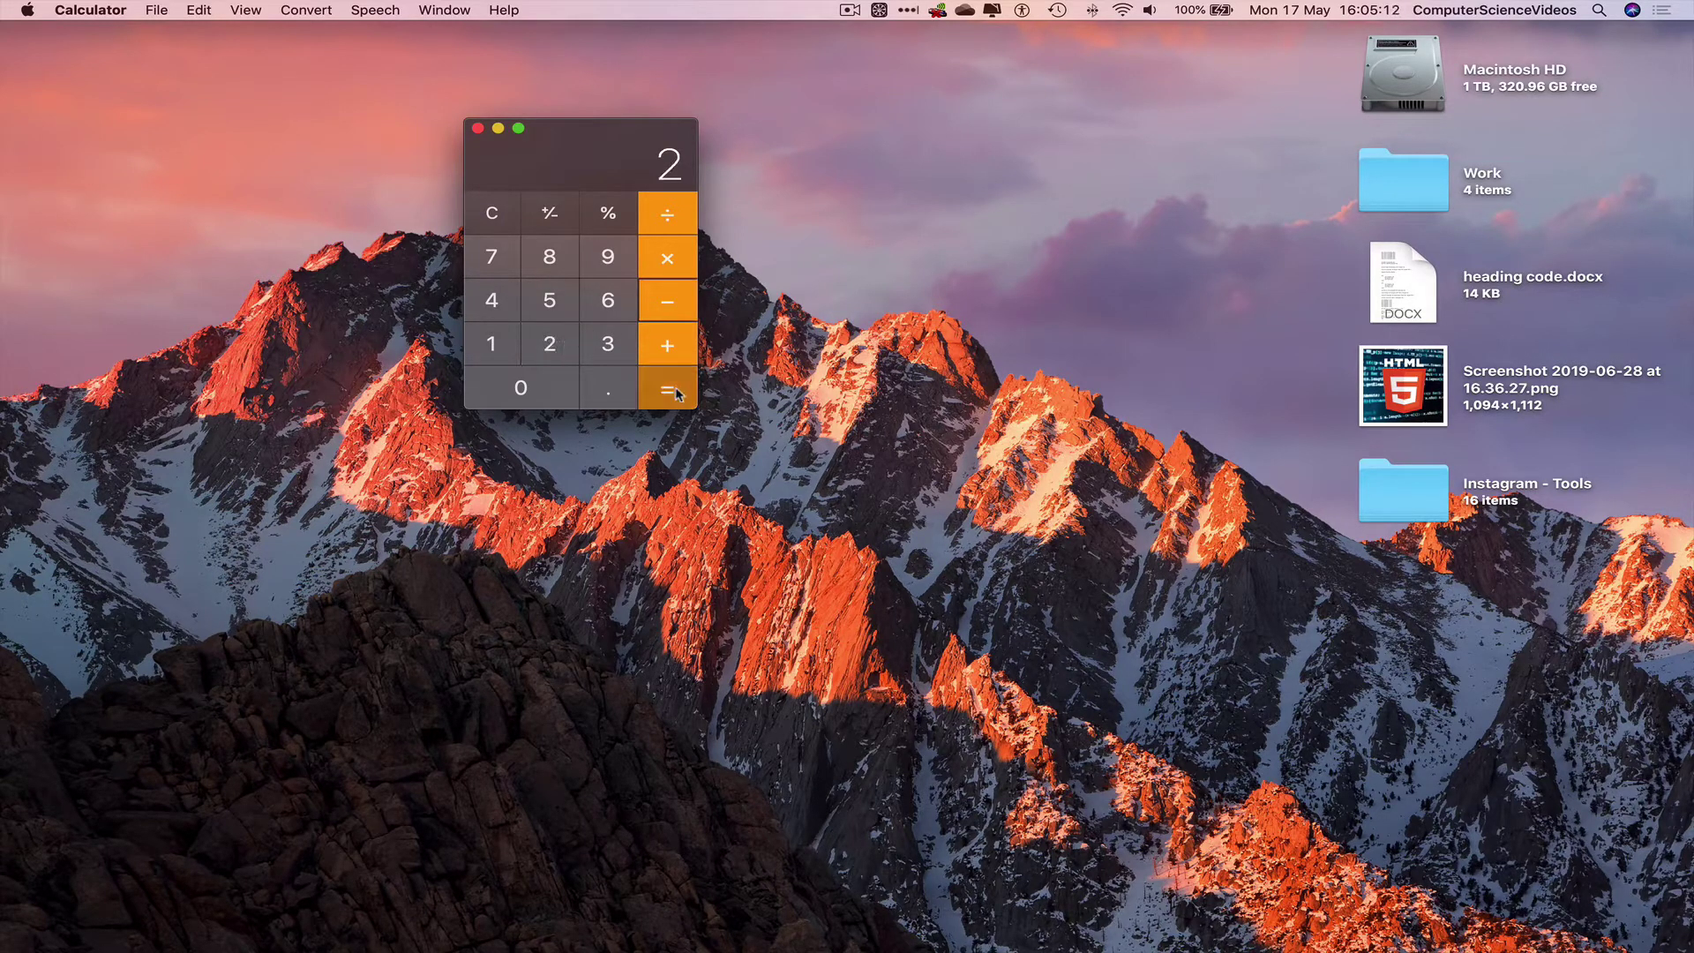
Compute 3 × 6 = 18, then 6 ÷ 2.
left_click(605, 351)
left_click(670, 267)
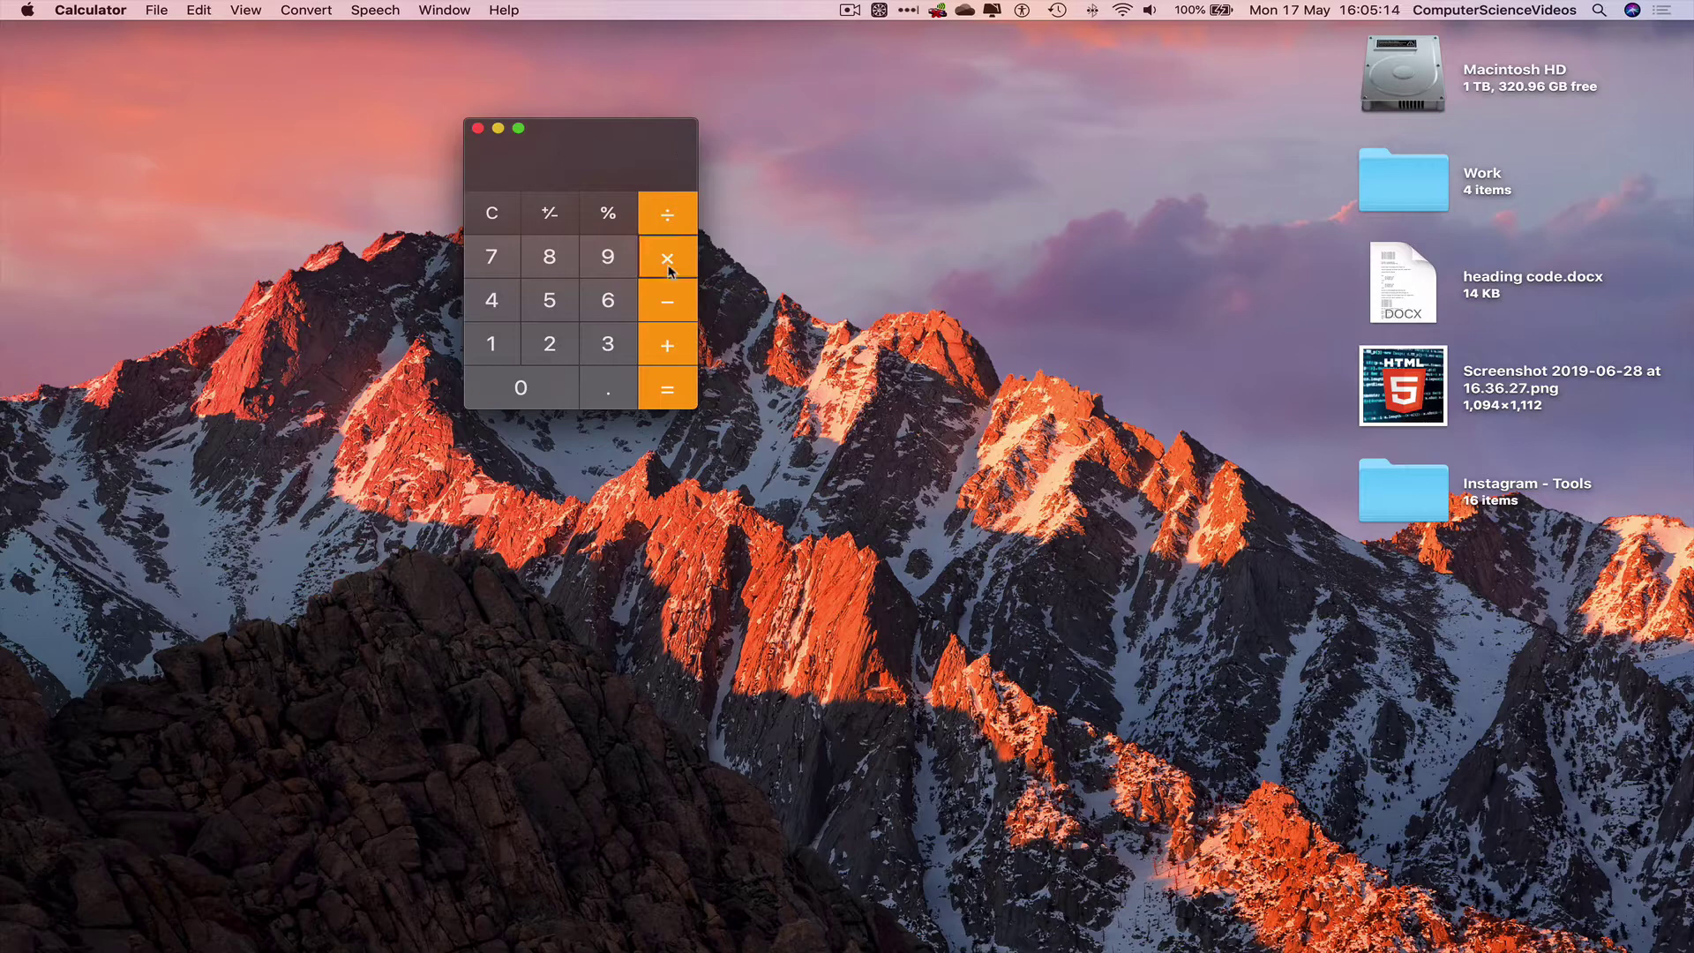
left_click(614, 308)
left_click(671, 394)
left_click(612, 295)
left_click(674, 227)
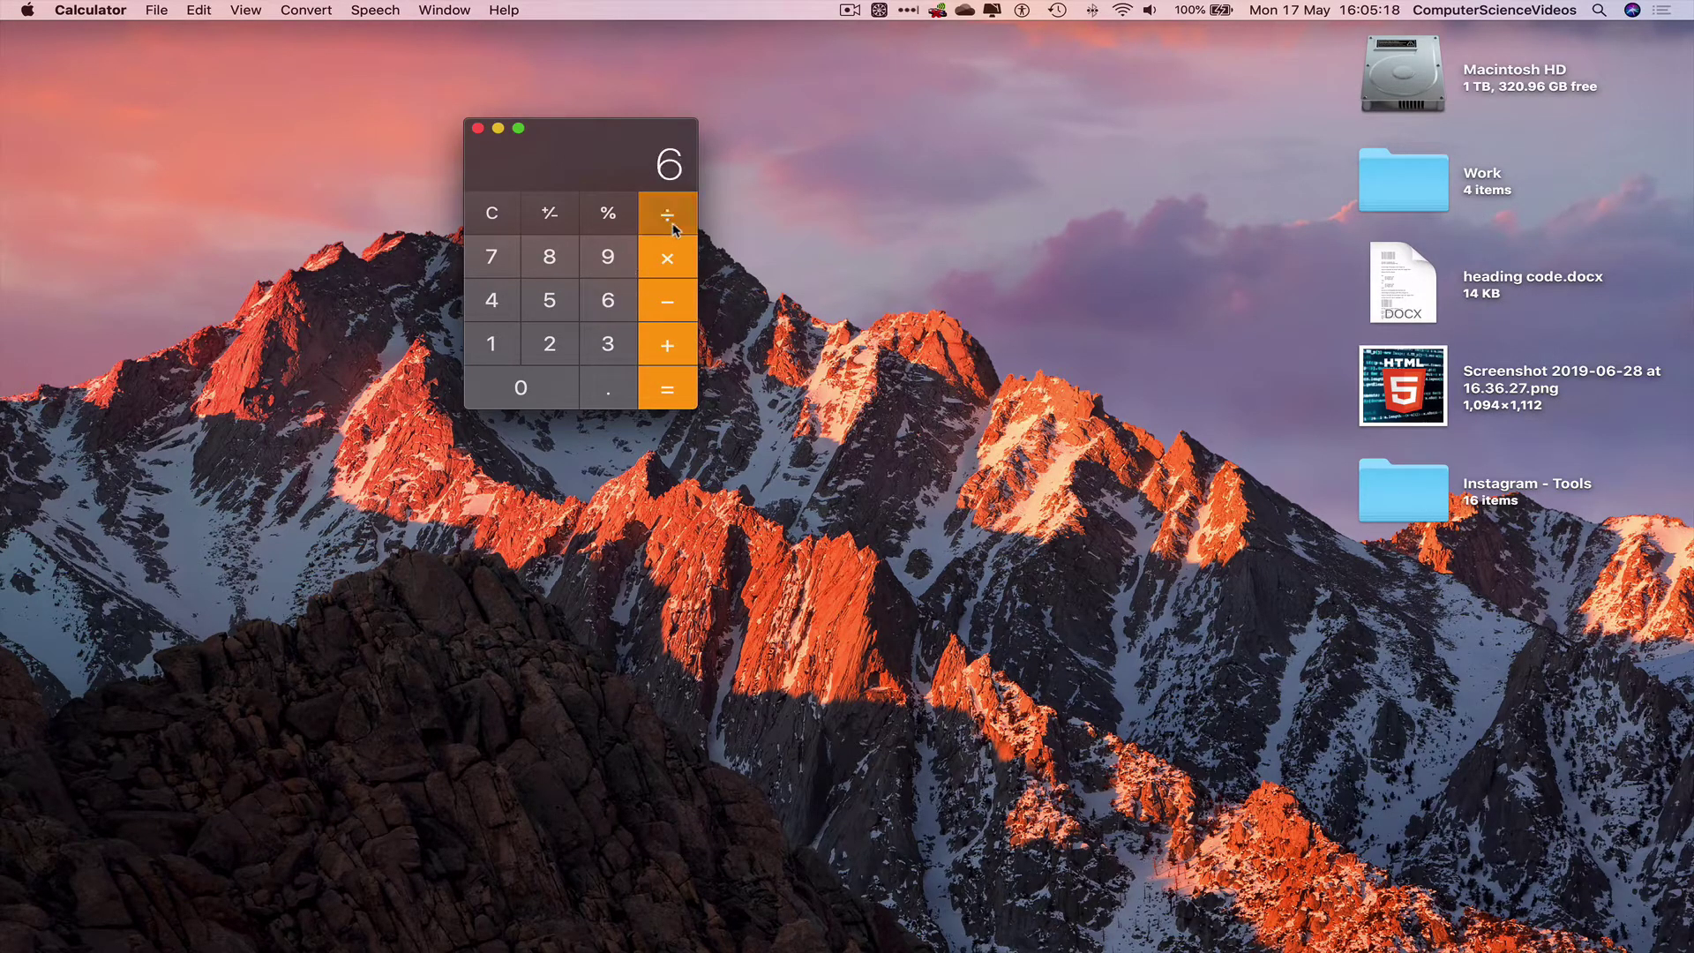
left_click(548, 353)
left_click(667, 399)
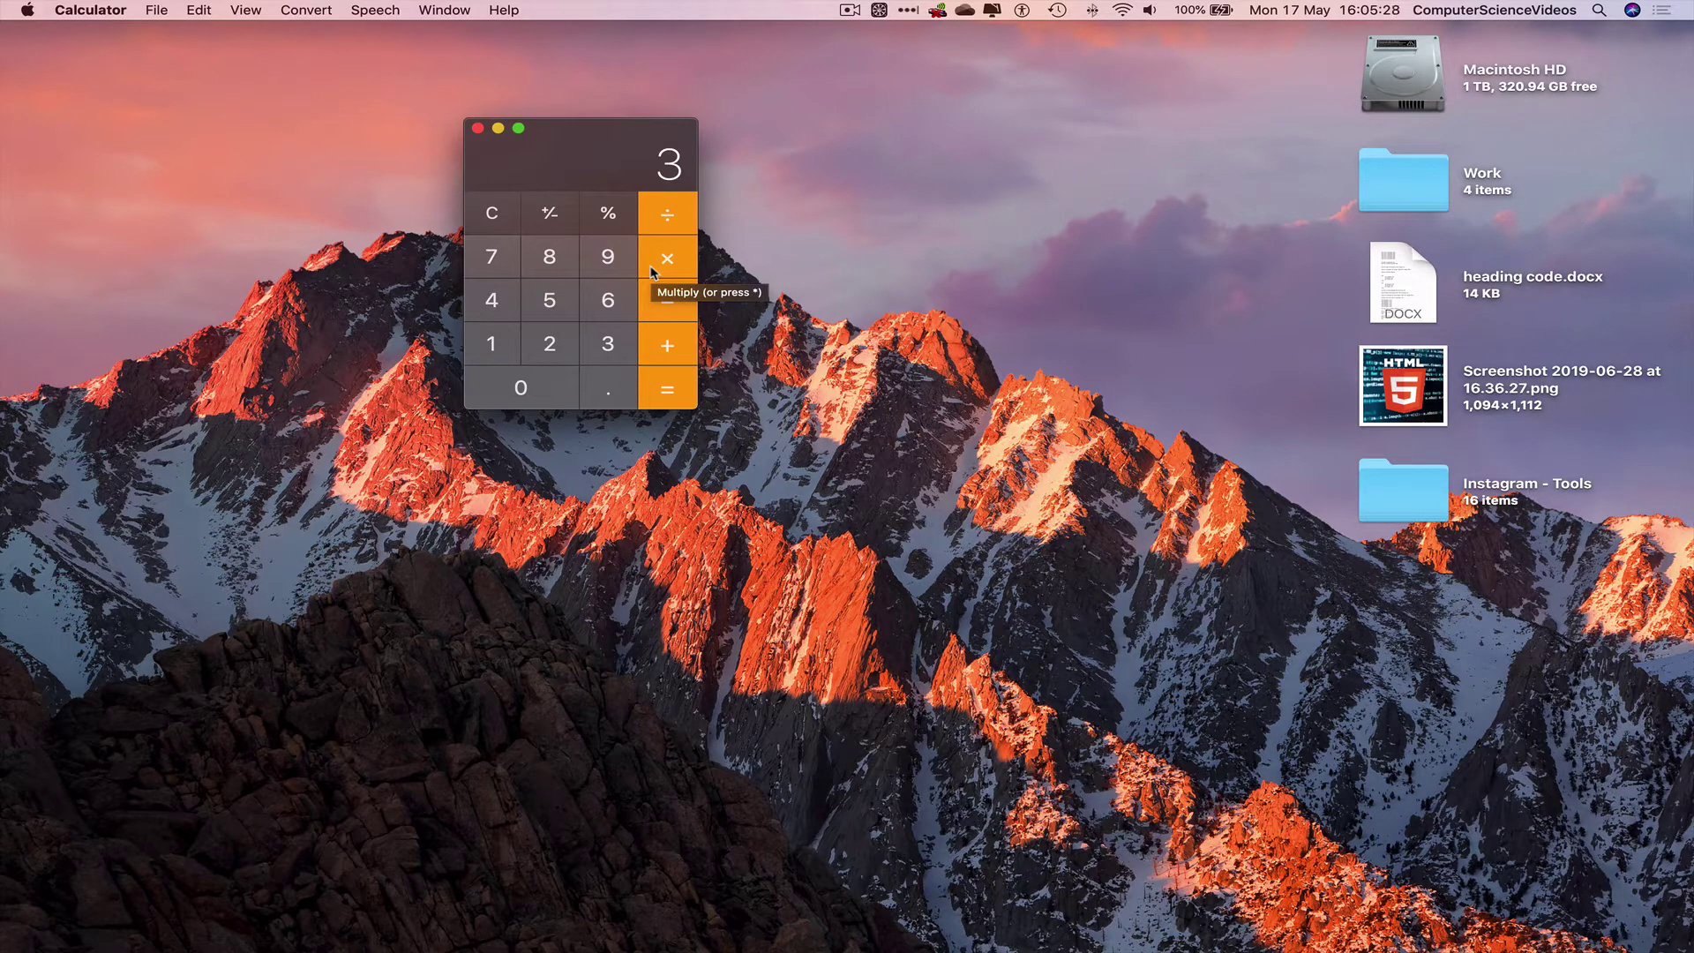
Divide 999 by 2 to get 499.5.
left_click(608, 263)
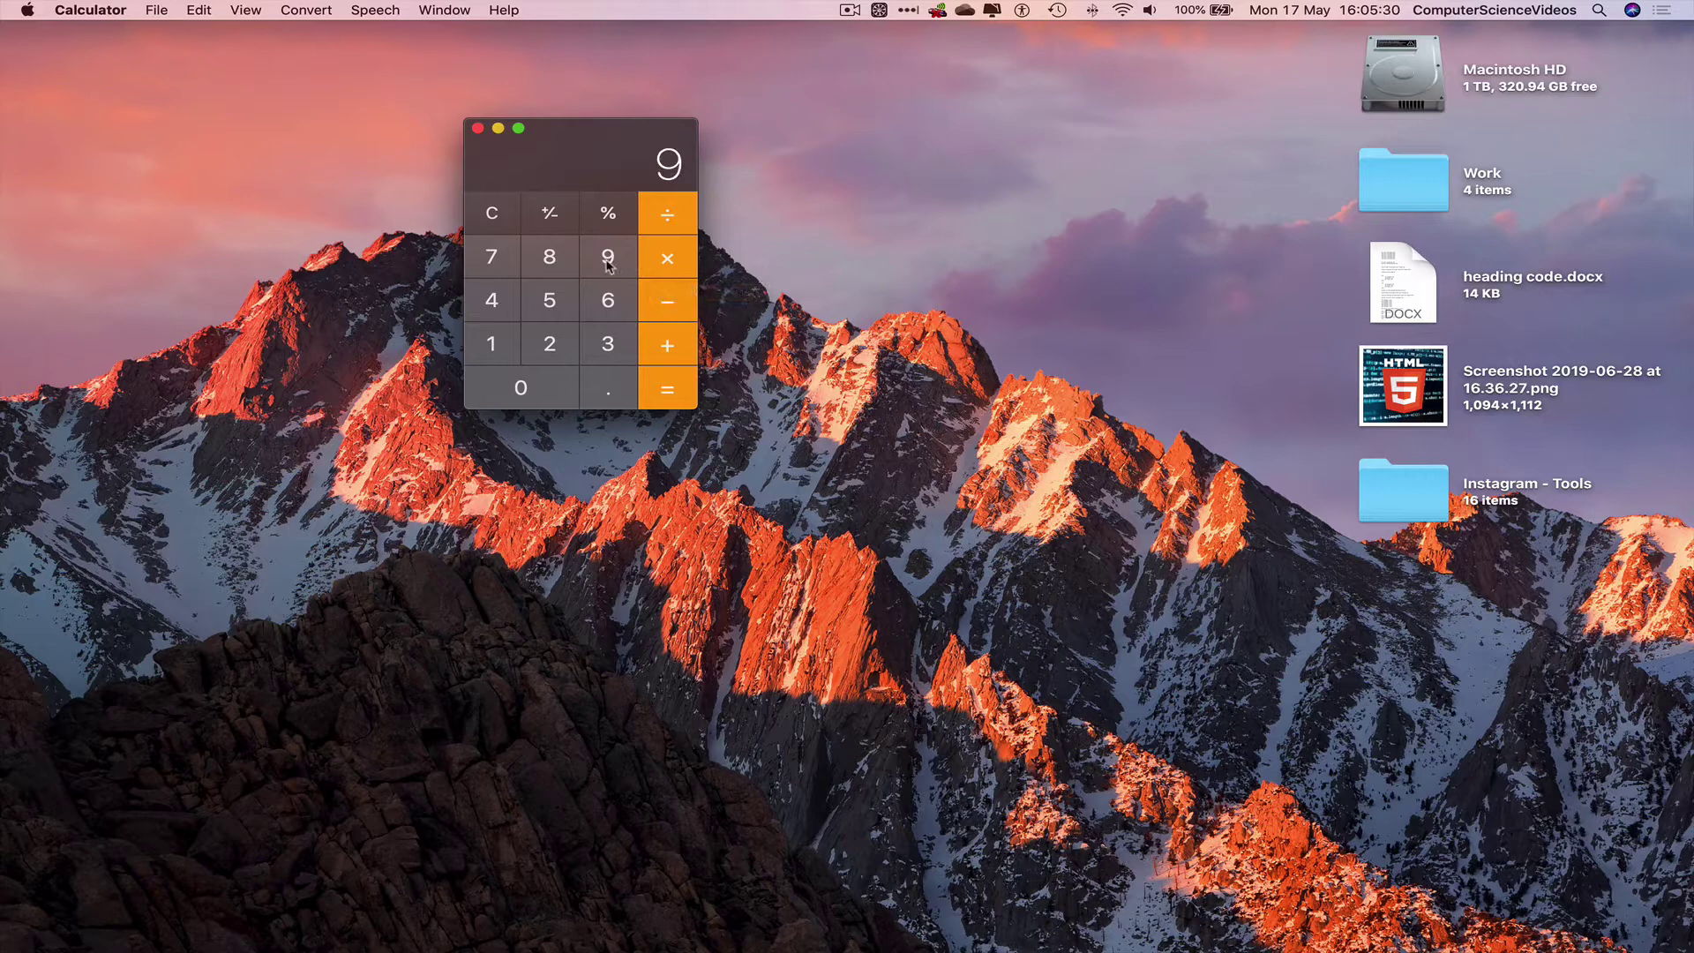
left_click(608, 265)
left_click(608, 265)
left_click(551, 350)
key("Return")
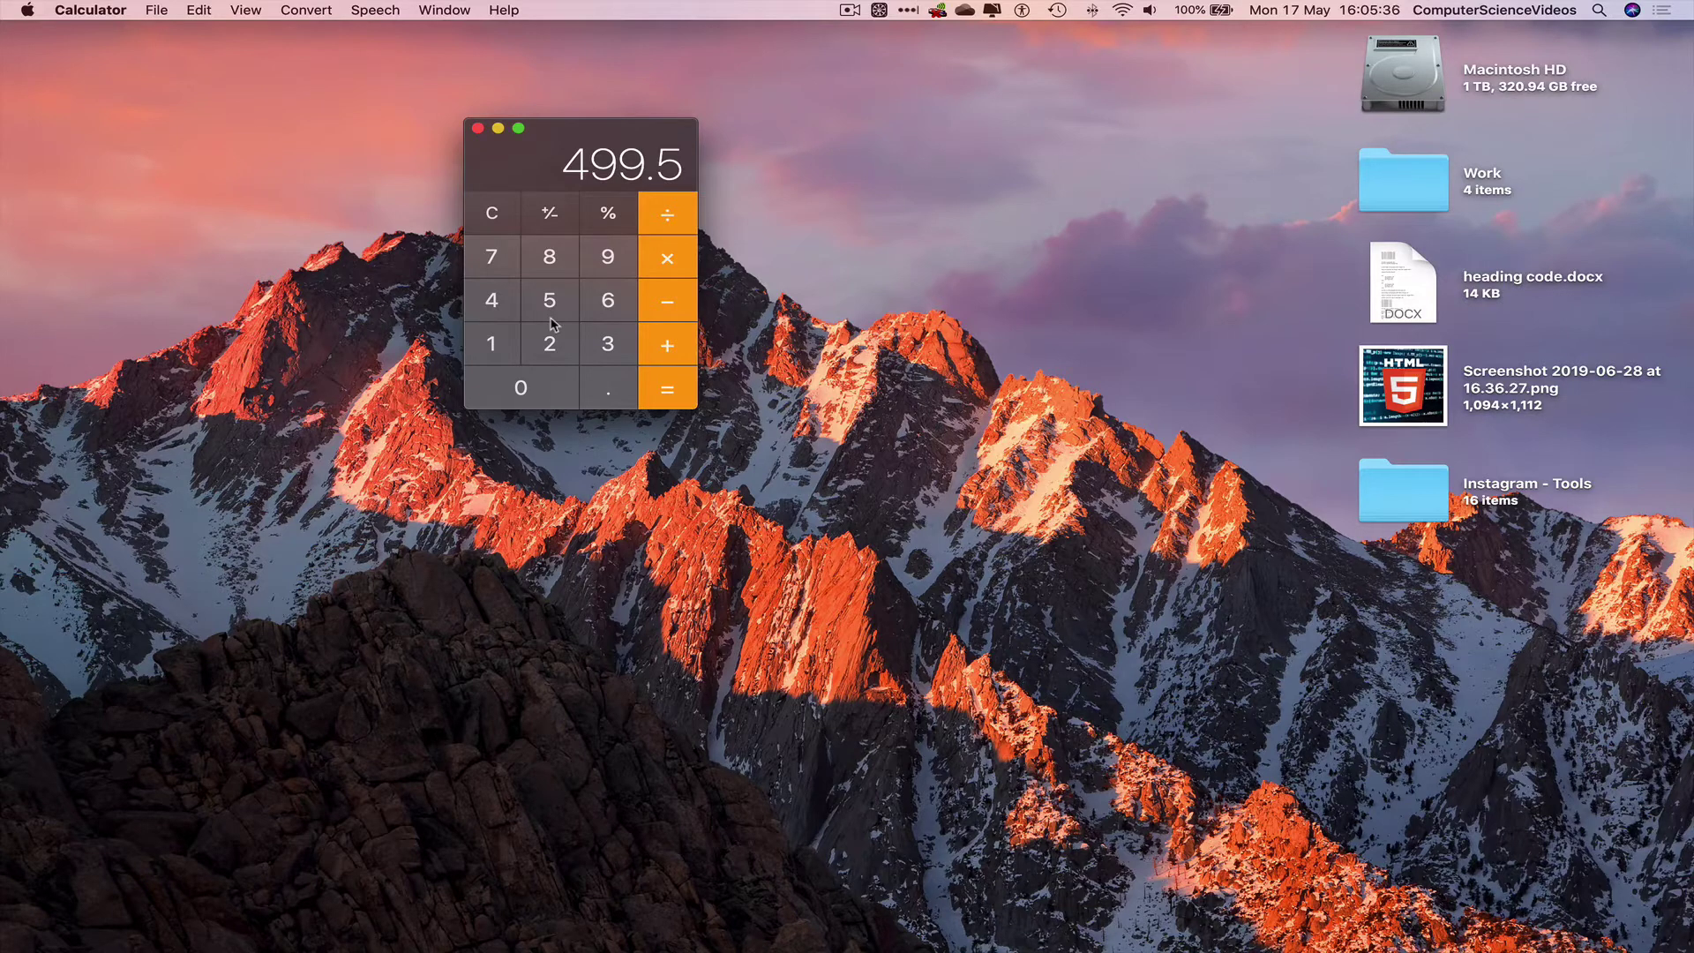
Clear the display and convert 45 to a percentage, 0.45.
left_click(500, 216)
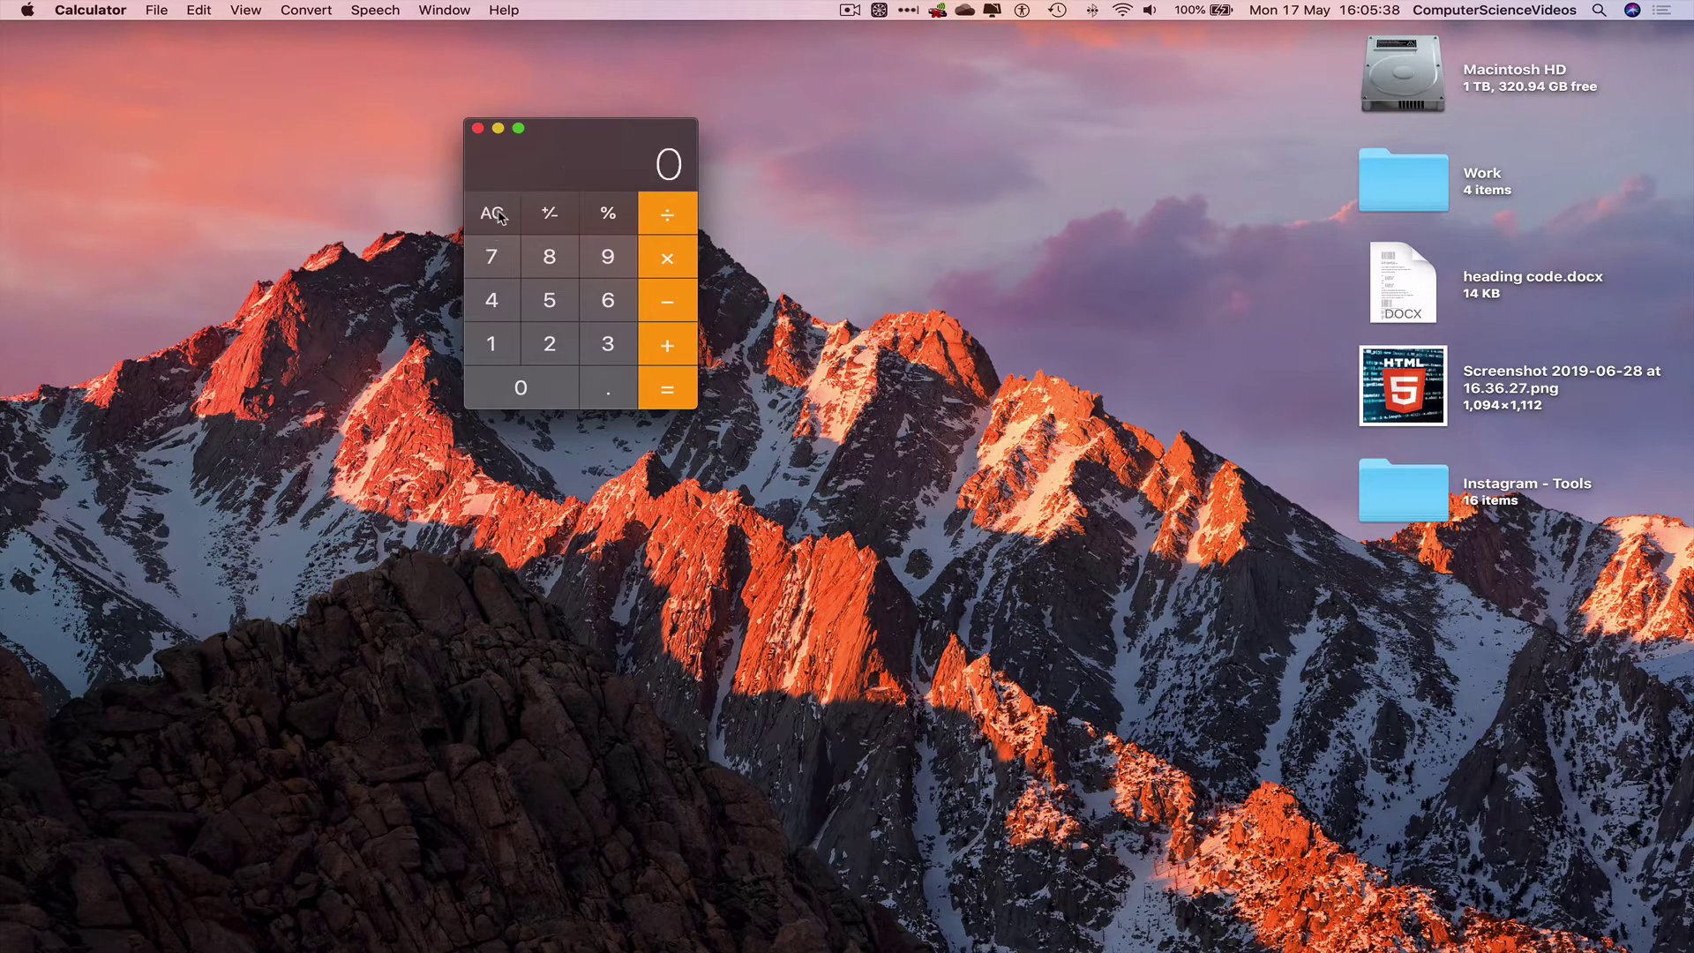
left_click(497, 304)
left_click(568, 301)
left_click(610, 215)
Clear, then multiply 0.23 by 63 to get 14.49.
left_click(488, 220)
left_click(607, 399)
left_click(573, 358)
left_click(608, 355)
left_click(675, 256)
left_click(618, 302)
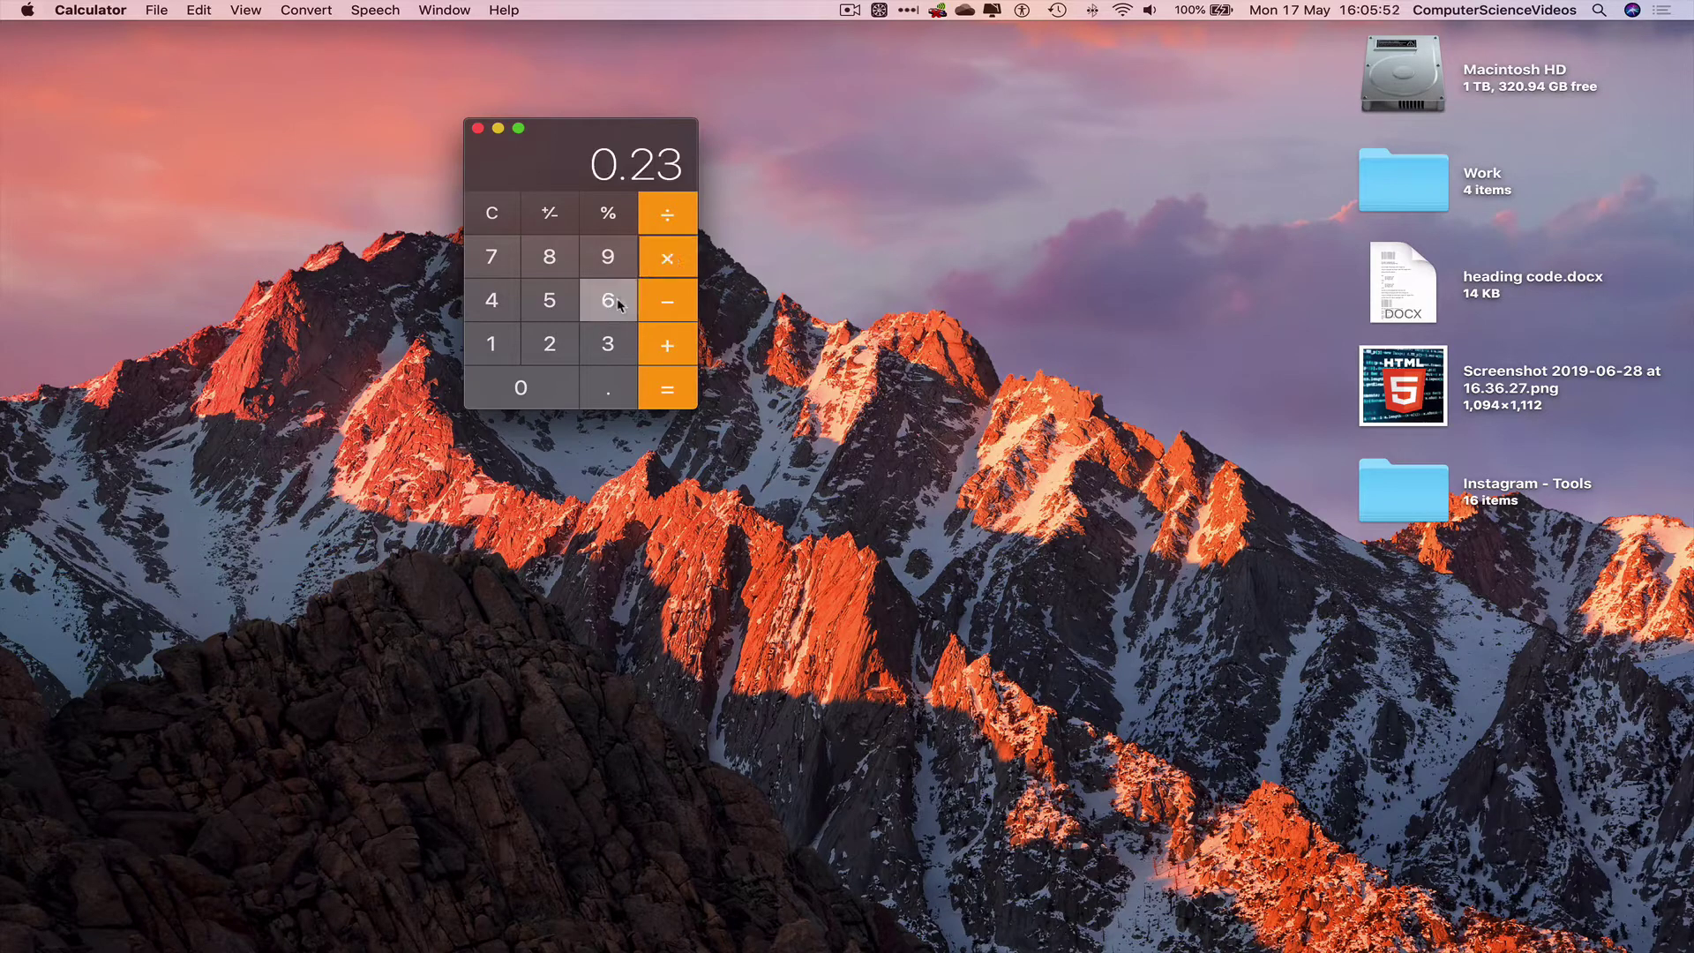
left_click(608, 344)
left_click(667, 390)
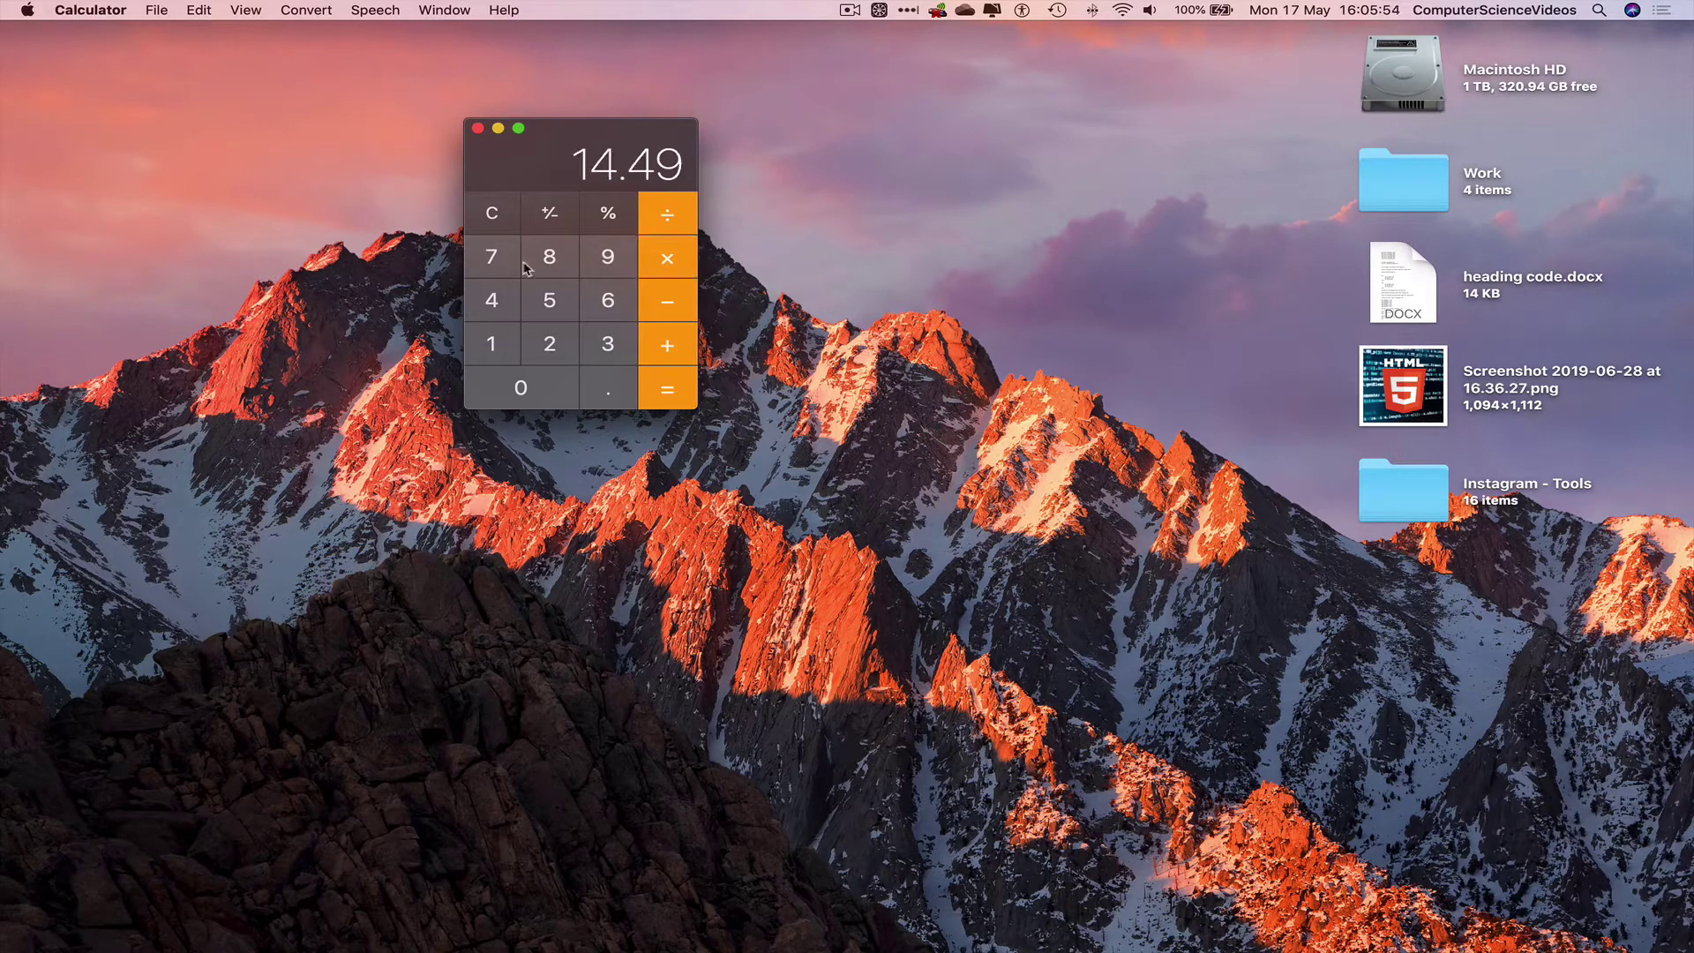
Clear, divide 1 by 0 for 'Not a number', then clear the error.
left_click(492, 219)
left_click(490, 345)
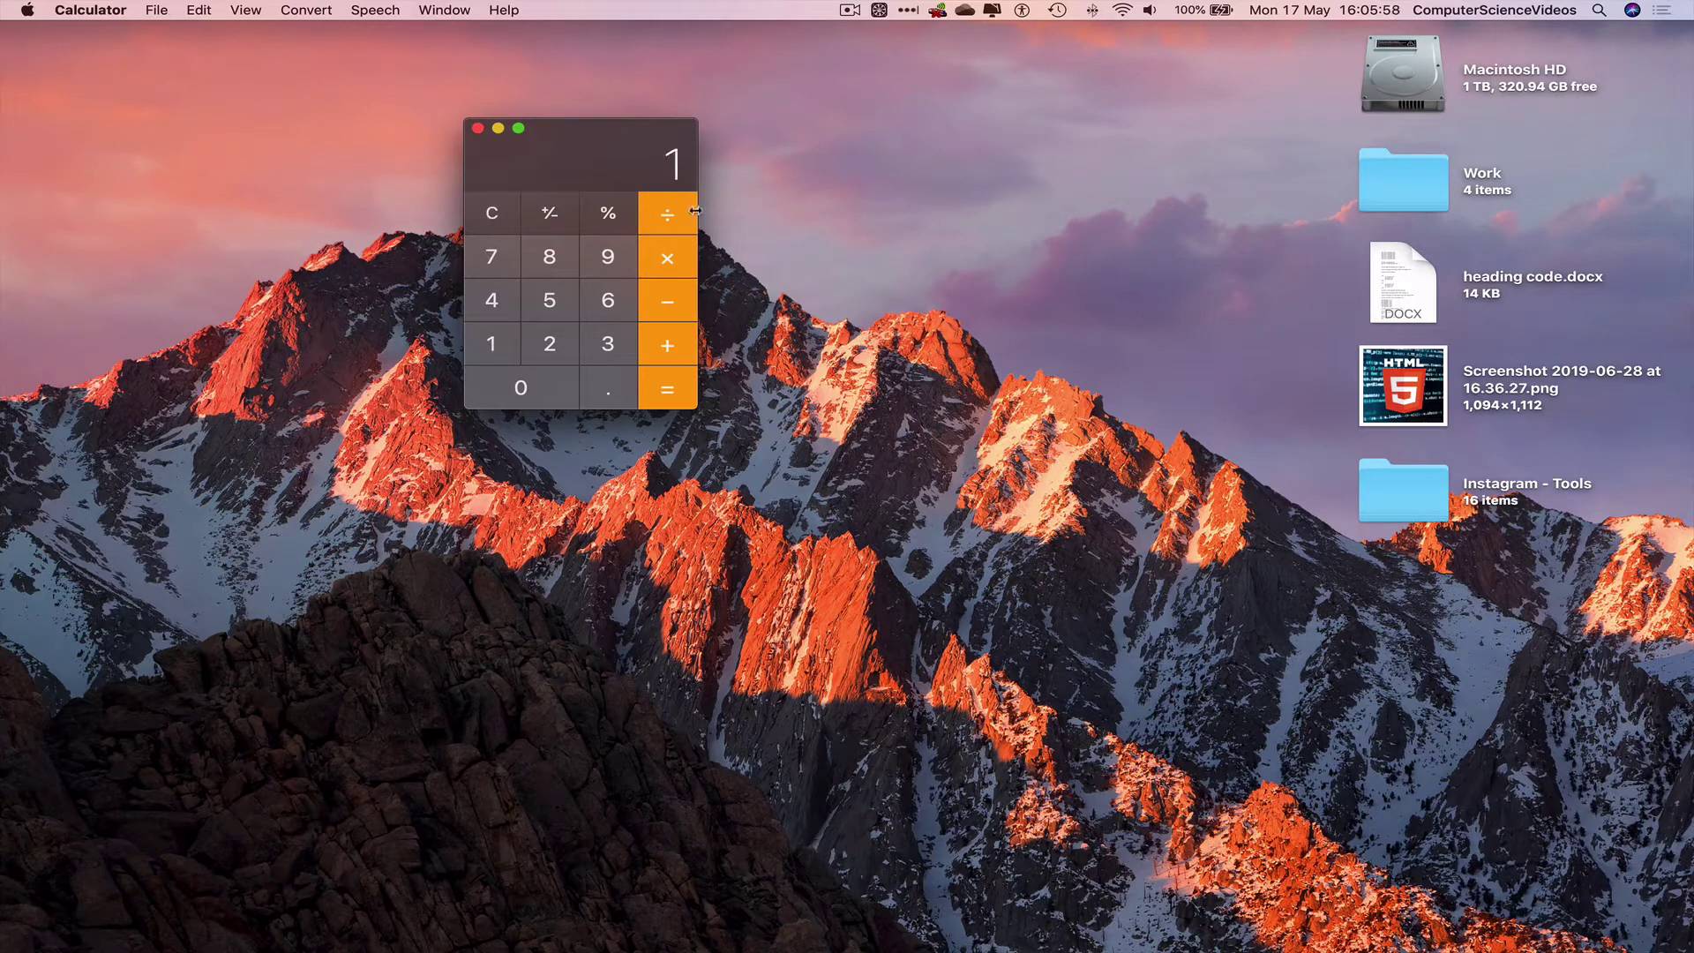
left_click(669, 219)
left_click(546, 385)
left_click(663, 391)
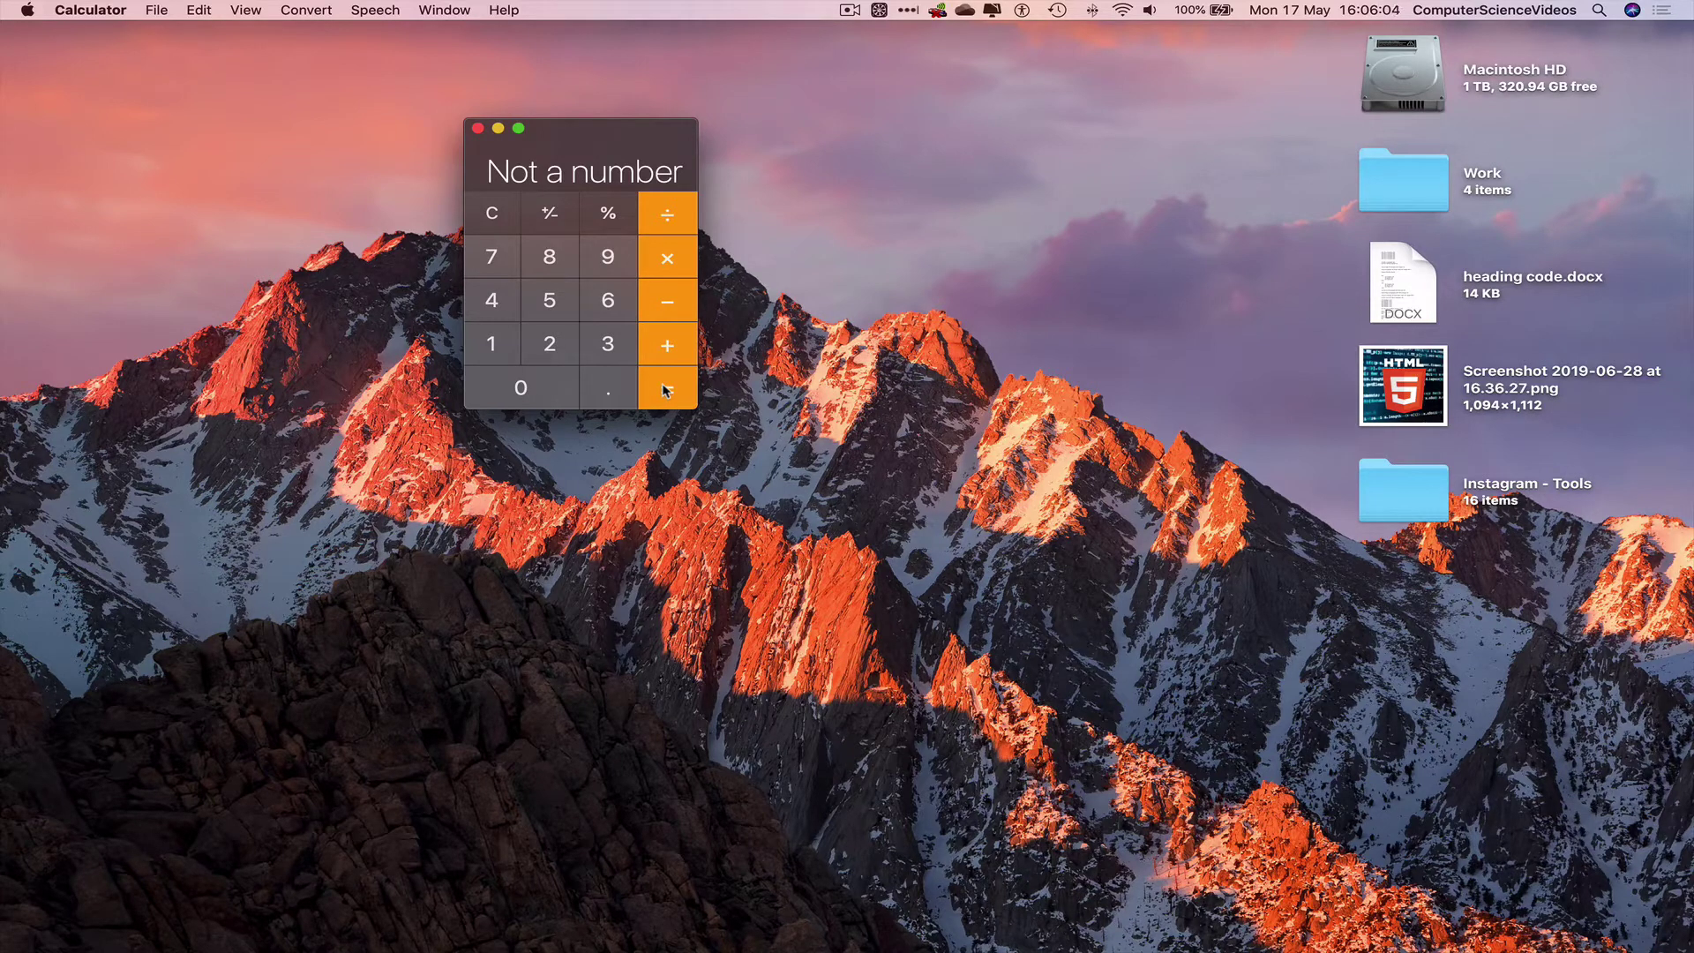
left_click(501, 215)
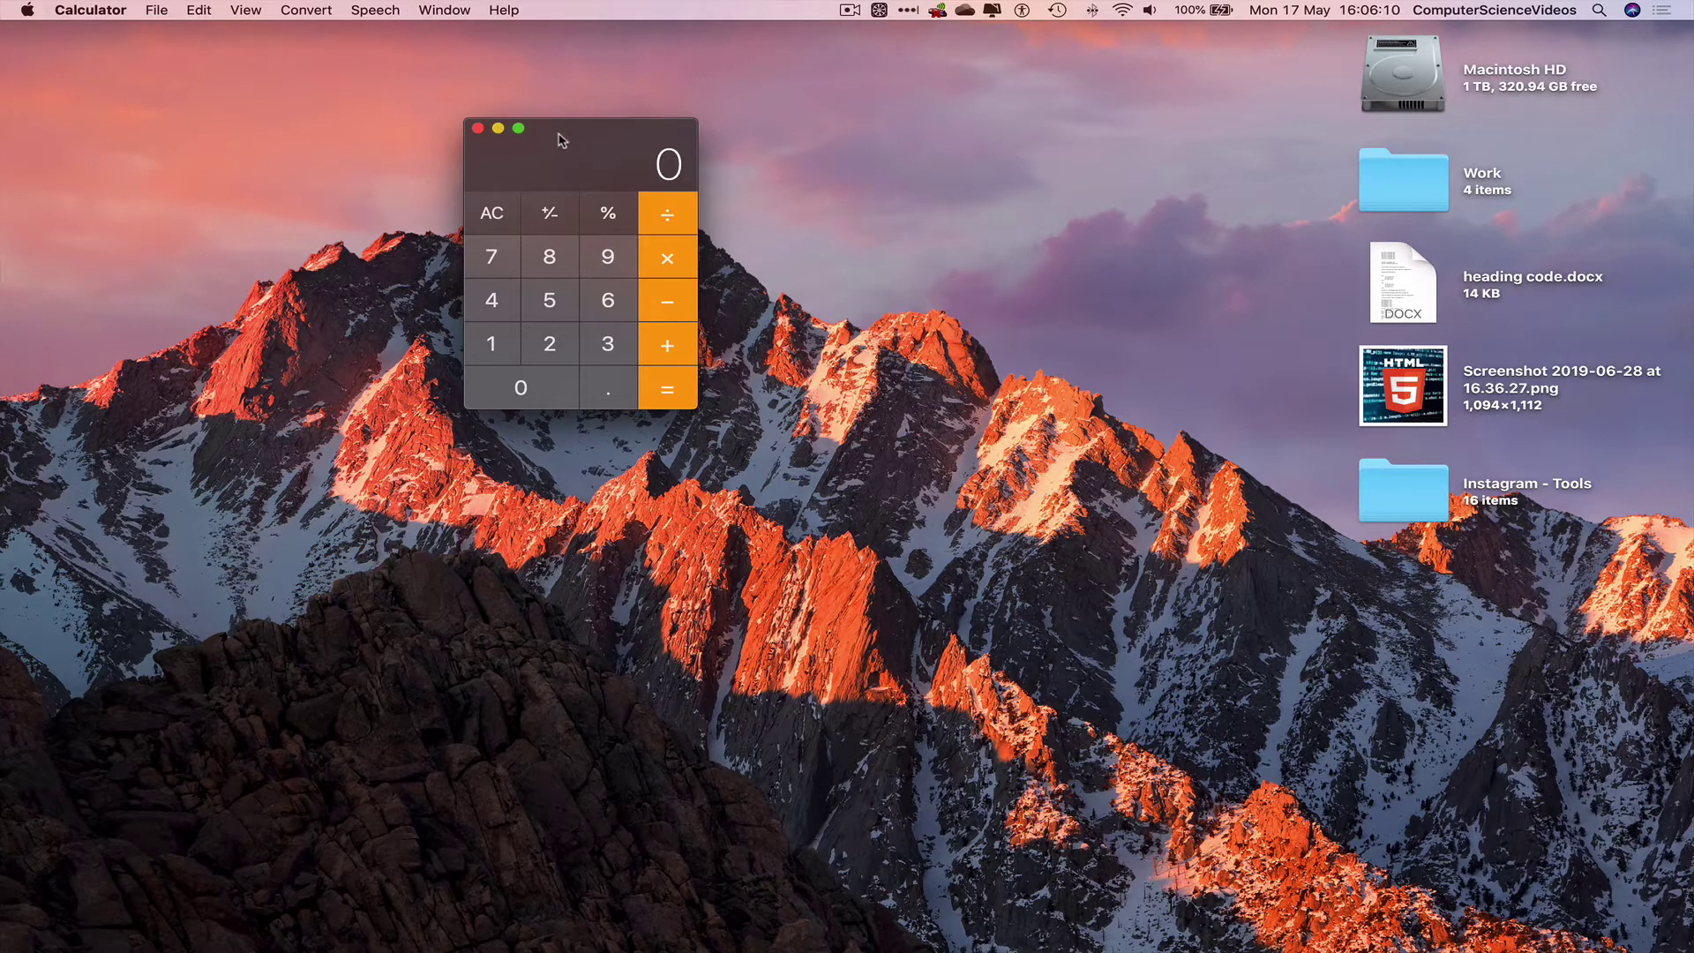
In the Scientific layout, compute 4² = 16 and 4³ = 64.
left_click(519, 130)
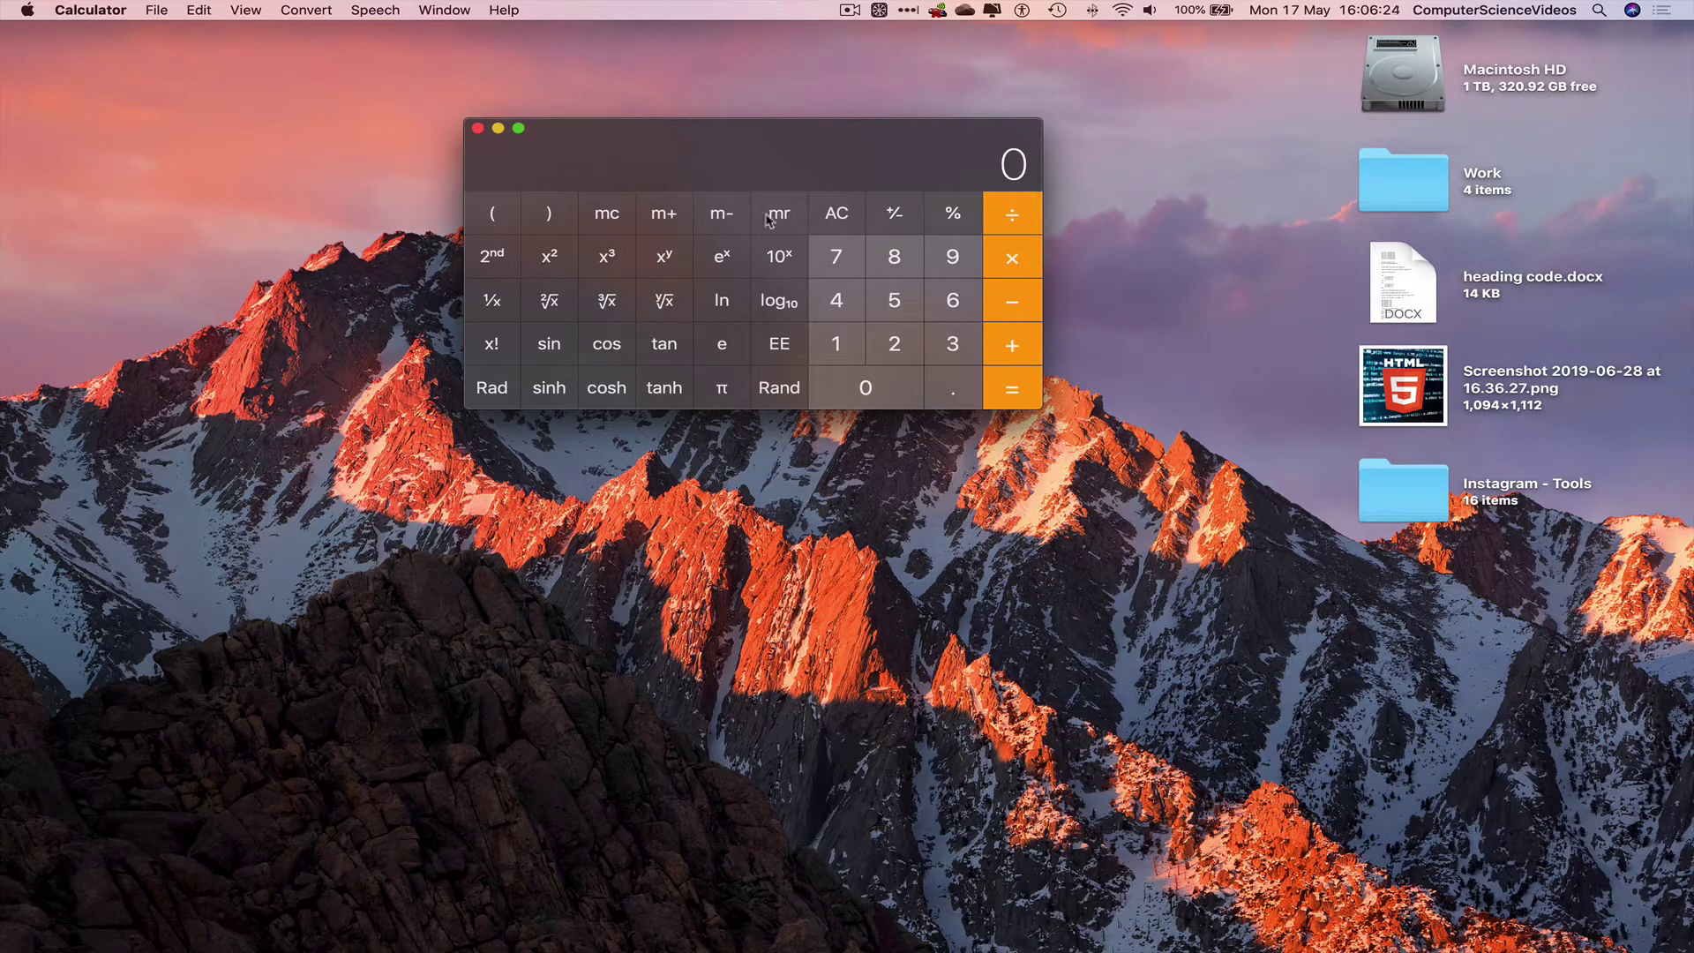
left_click(837, 302)
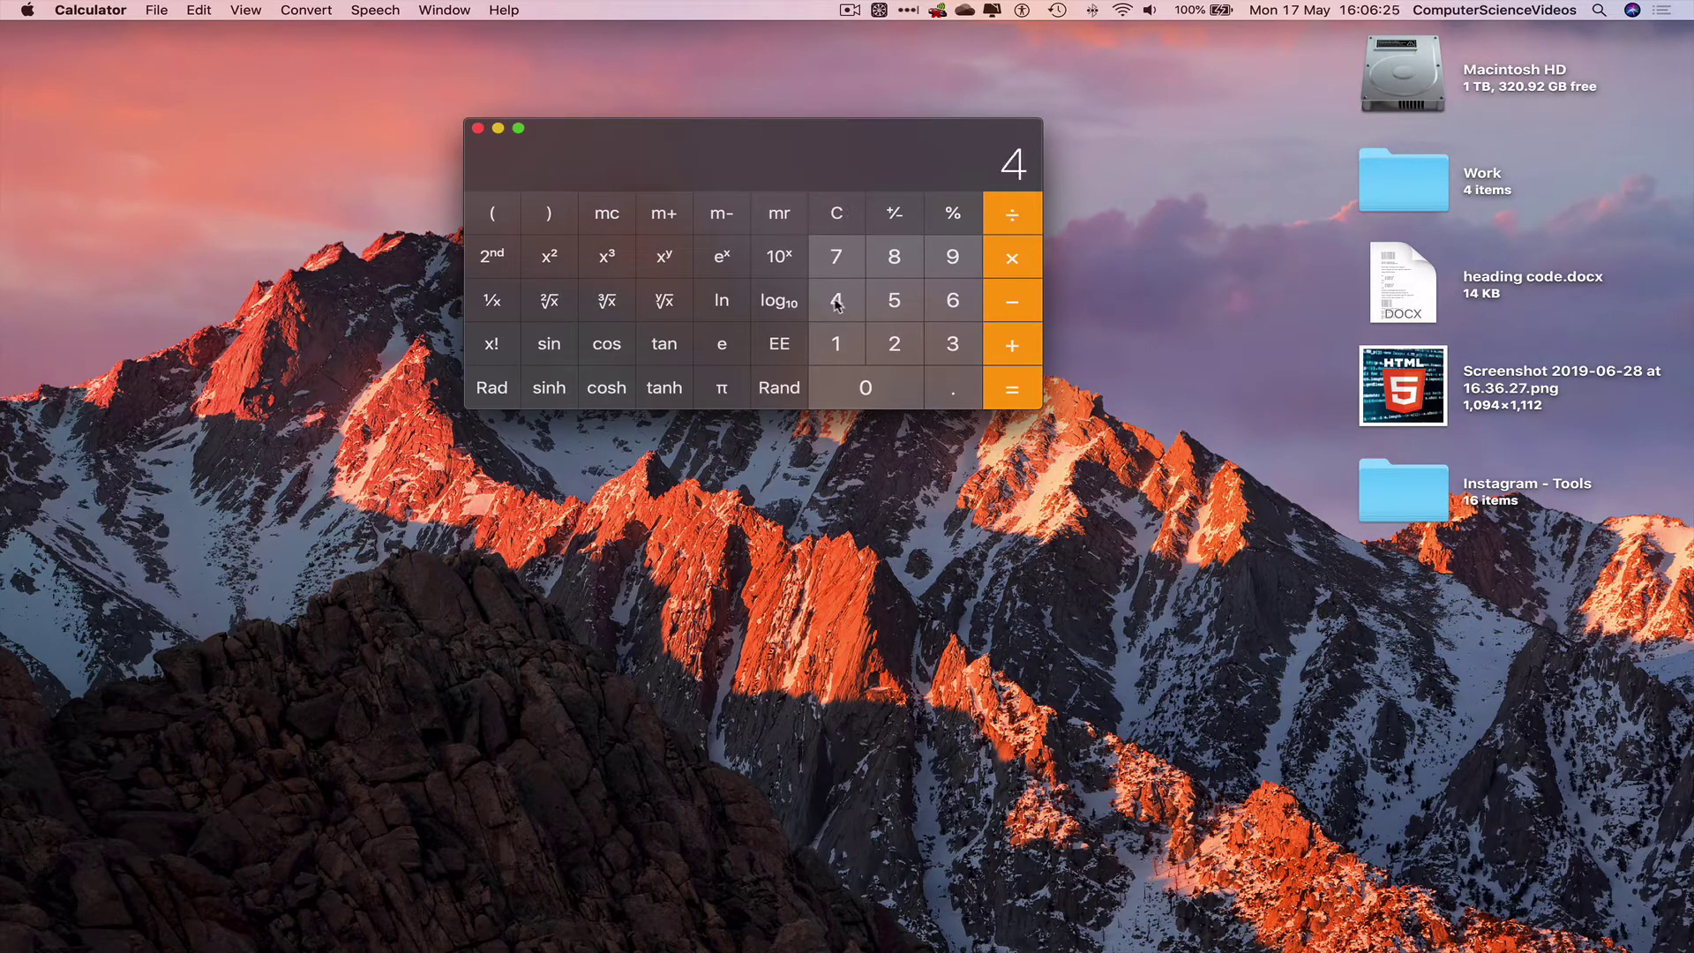
left_click(552, 263)
left_click(845, 212)
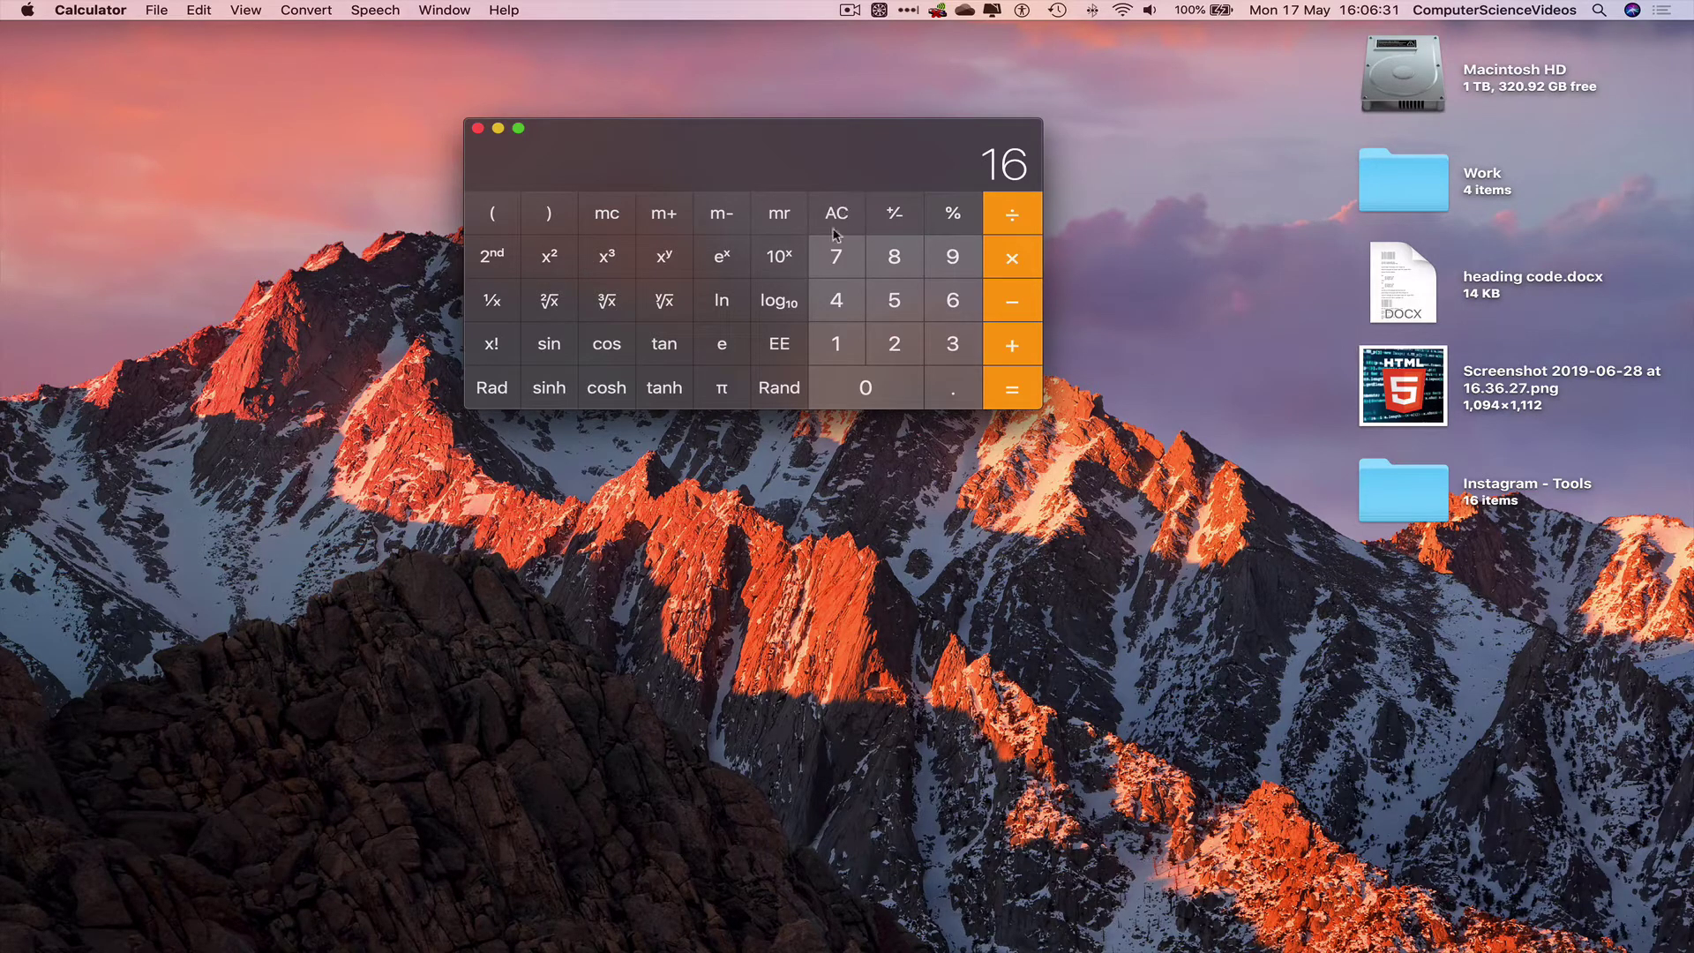
left_click(838, 304)
left_click(609, 263)
Compute the reciprocal of 7 (0.142857142857143), then clear everything back to 0.
left_click(839, 213)
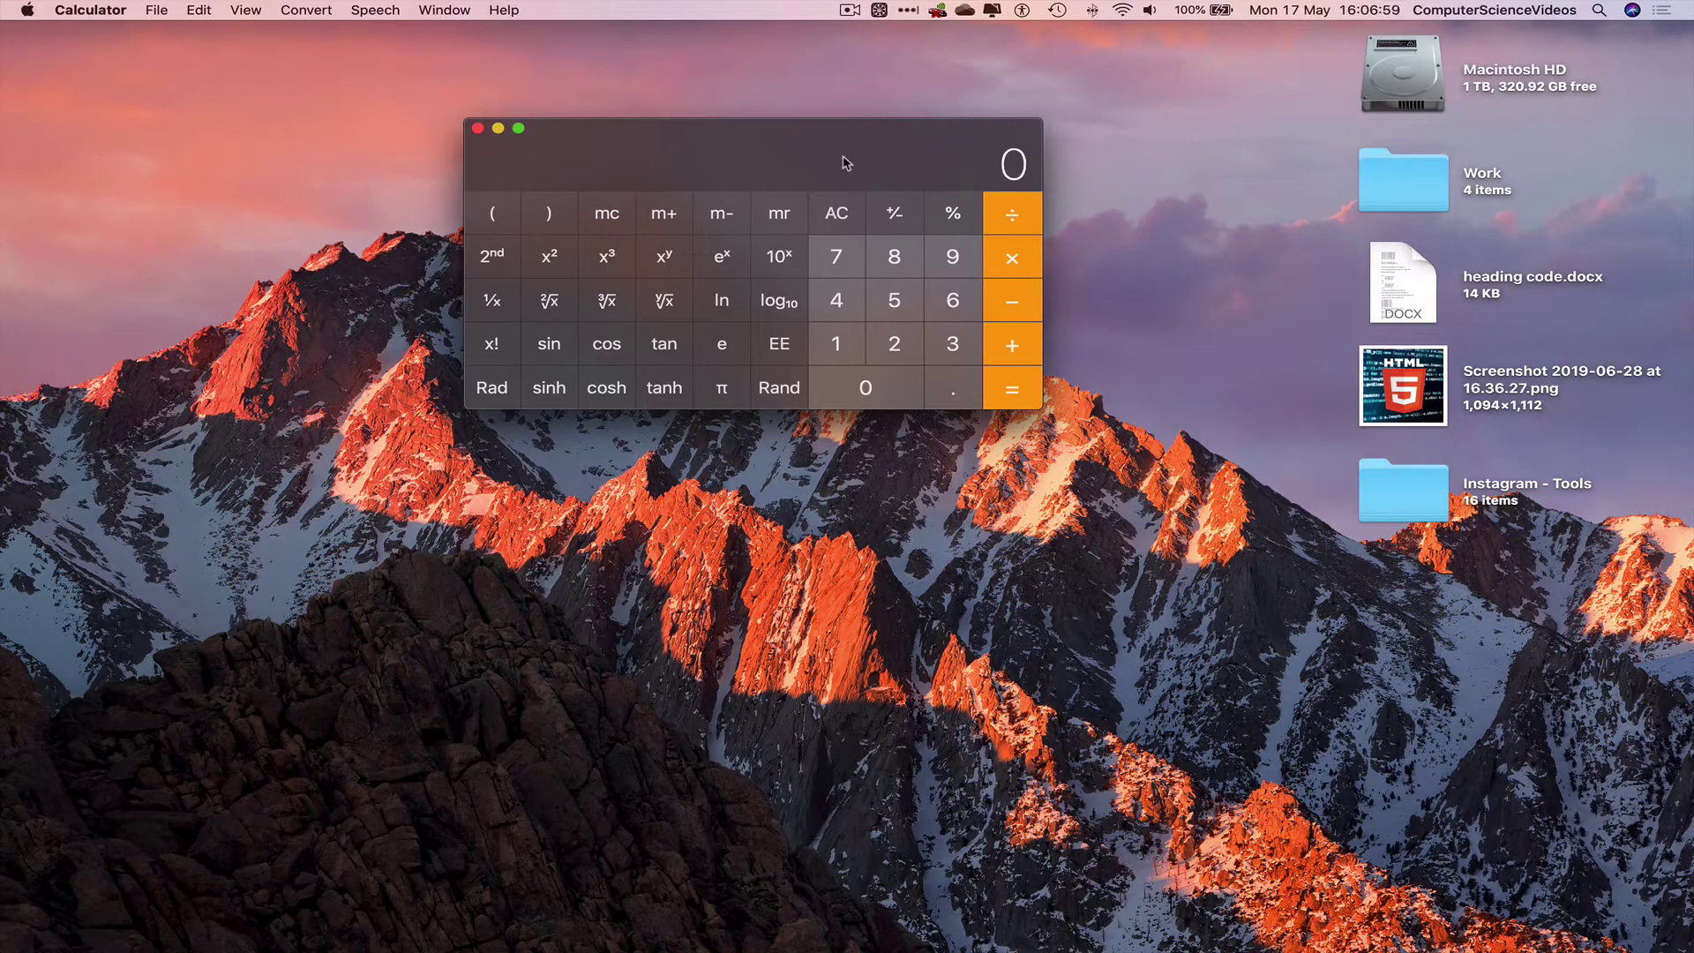
left_click(837, 258)
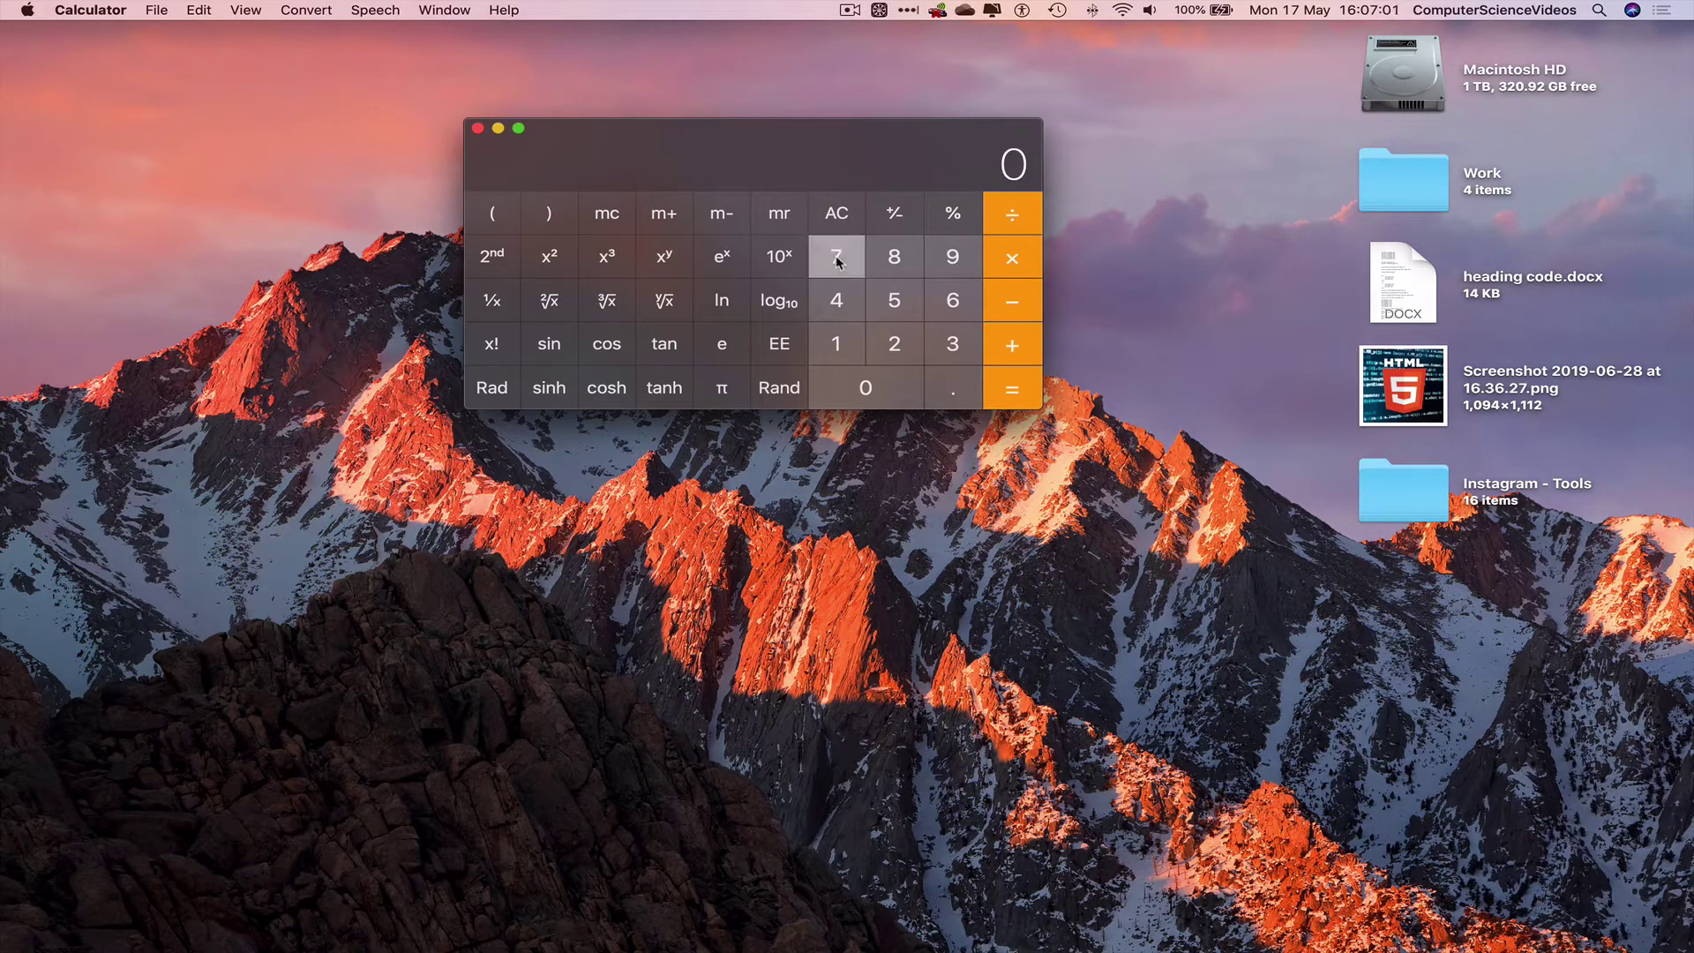
left_click(490, 304)
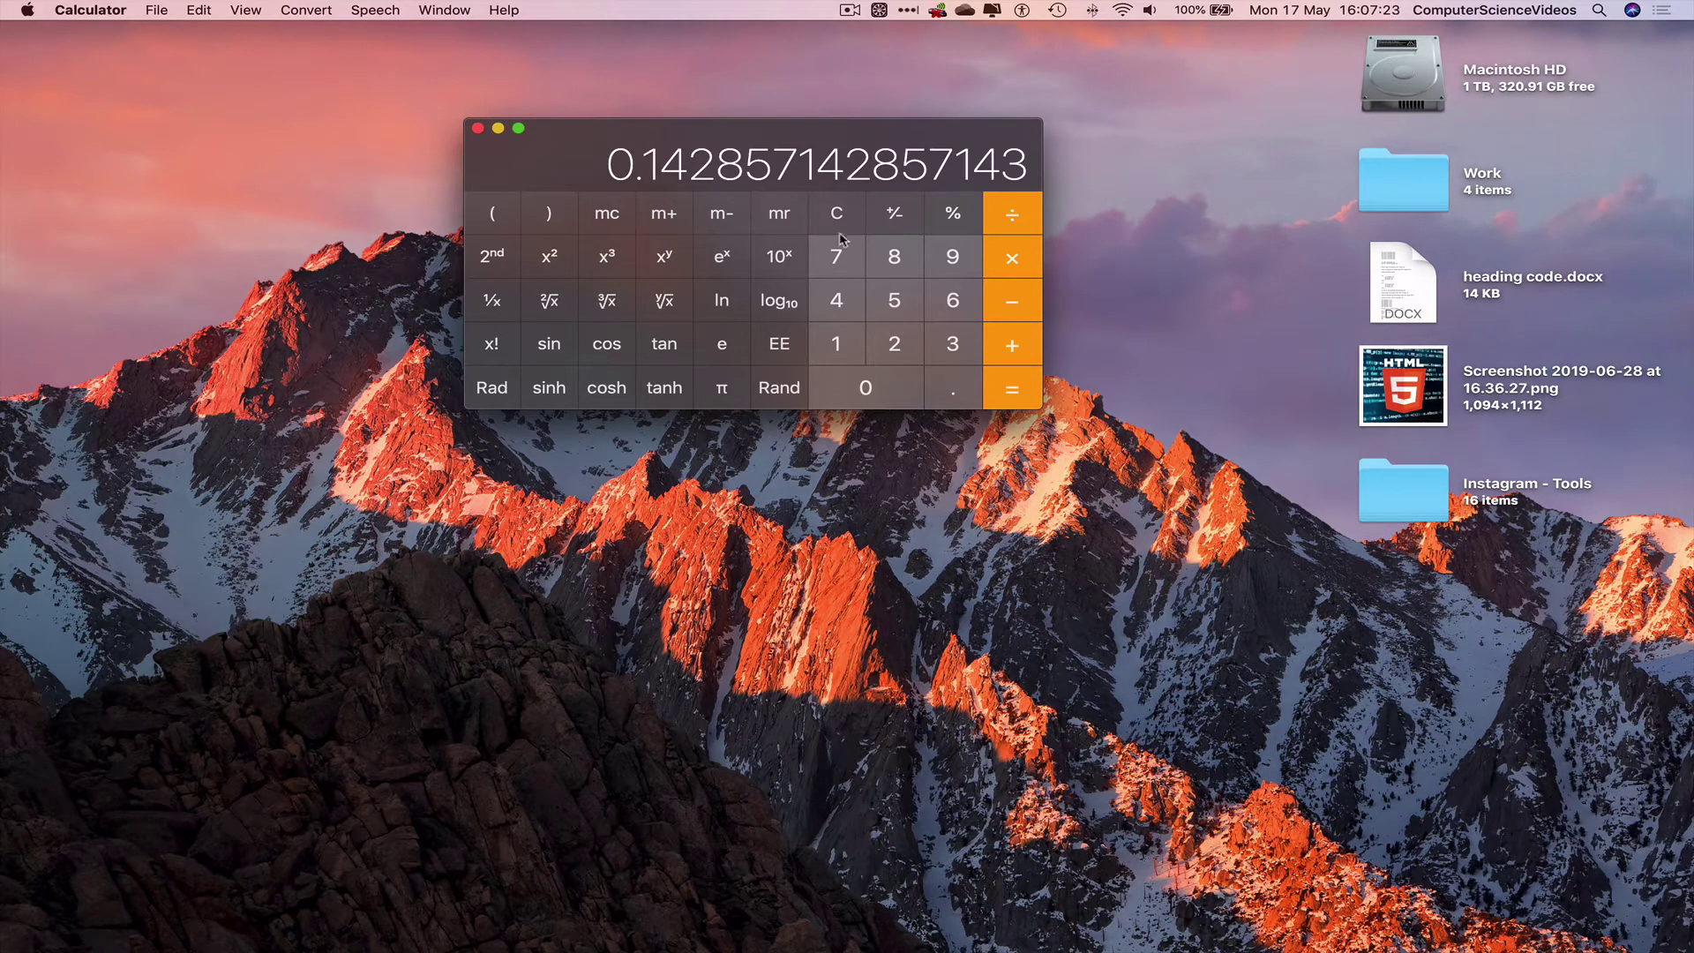
left_click(836, 222)
left_click(835, 222)
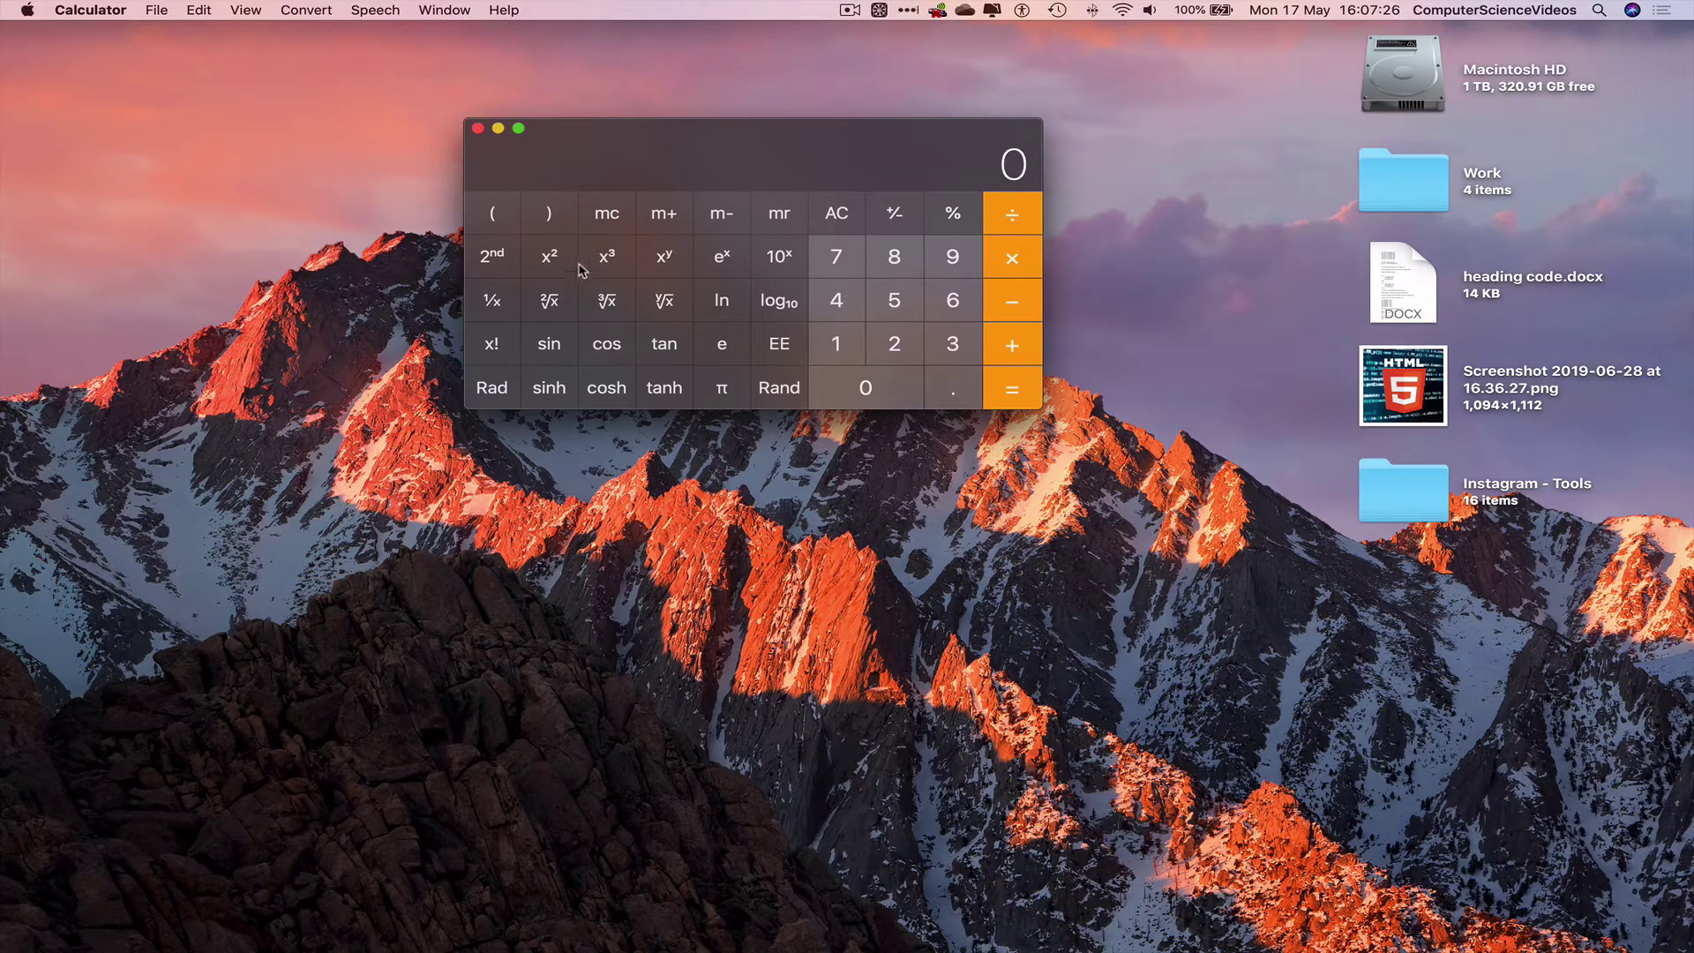
Evaluate (1 + 2) × 6 to get 18.
left_click(845, 346)
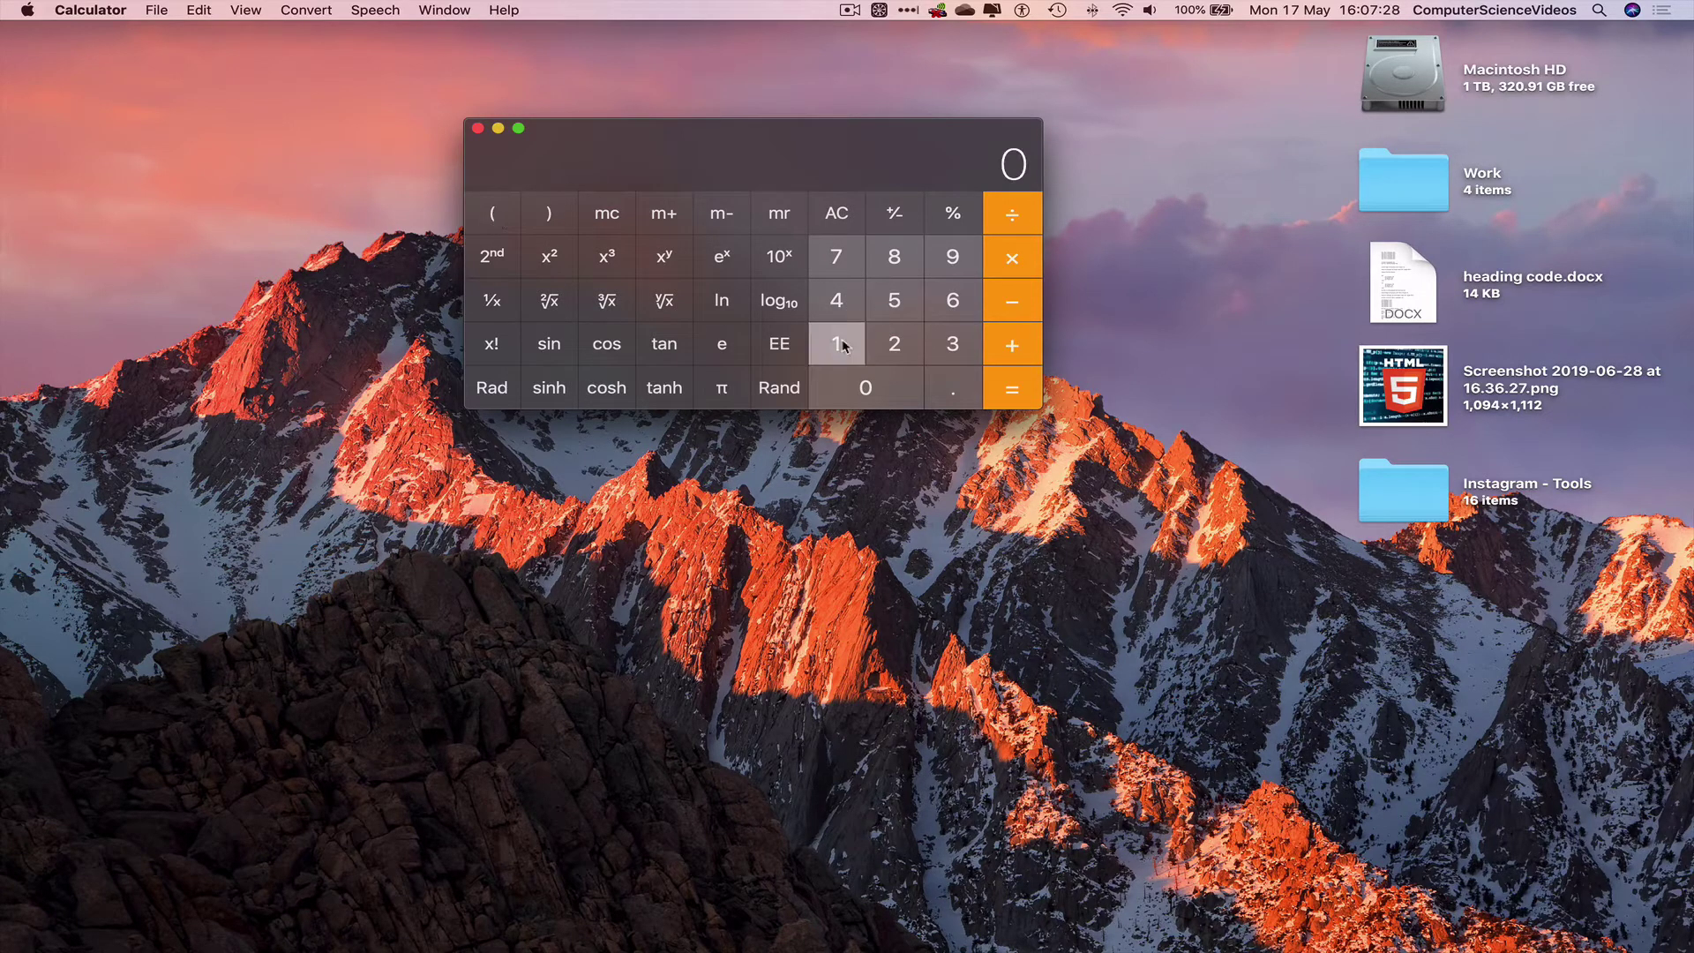
left_click(1038, 342)
left_click(891, 346)
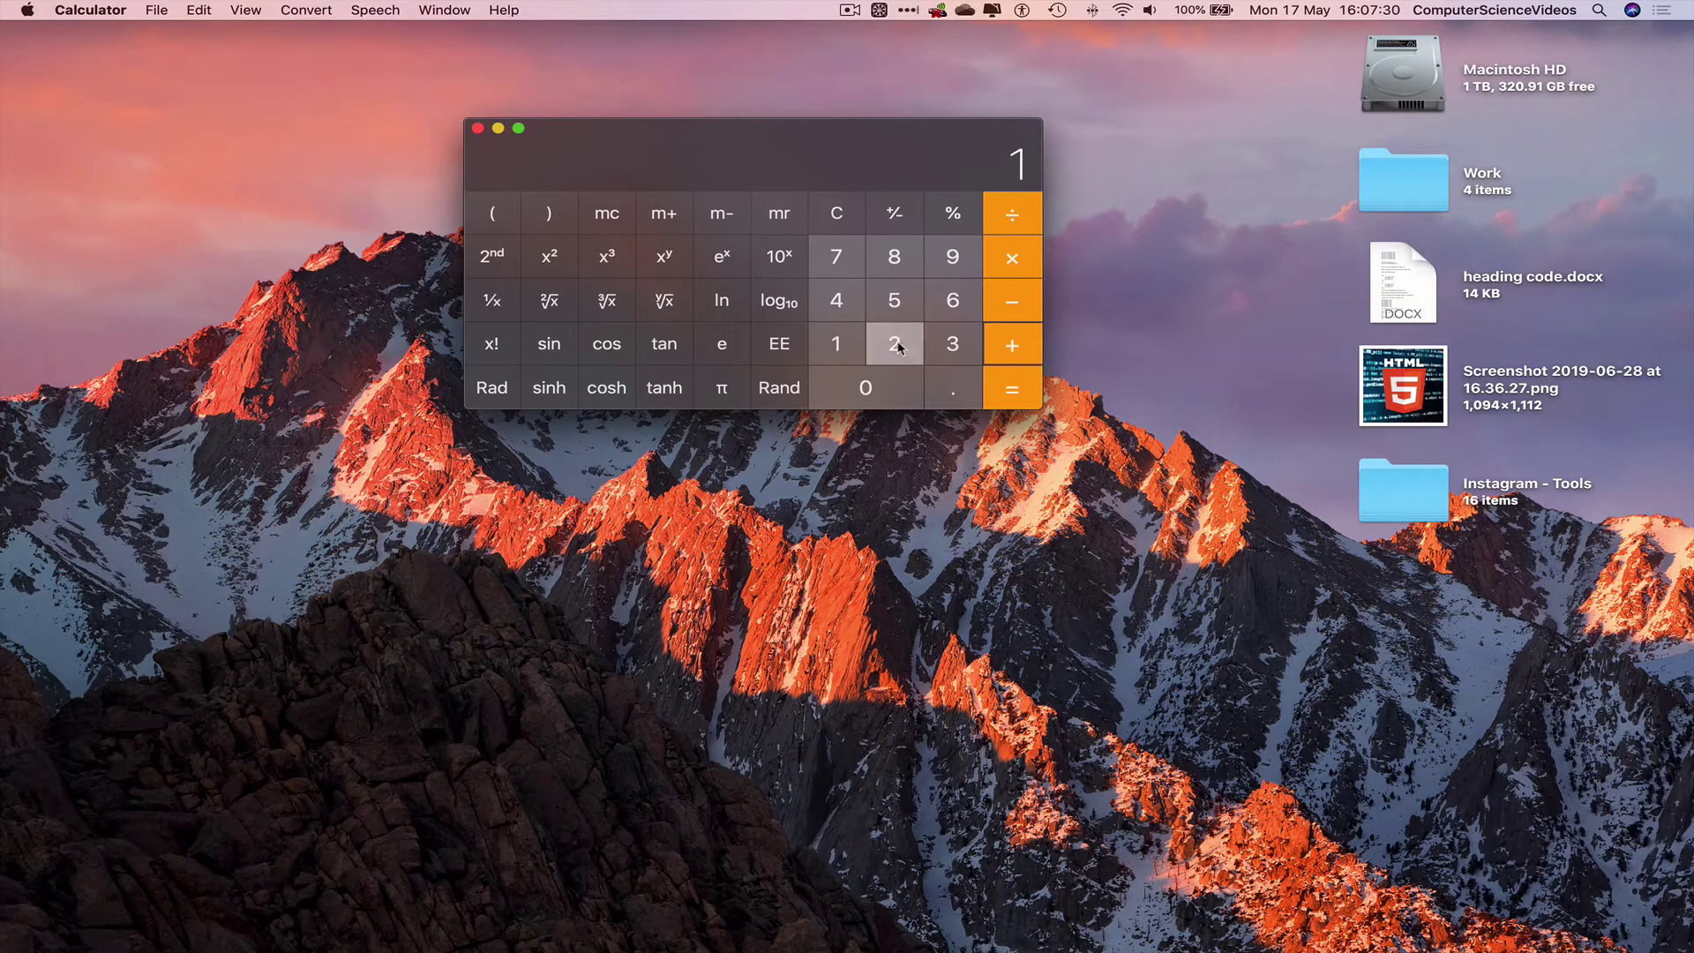
left_click(556, 221)
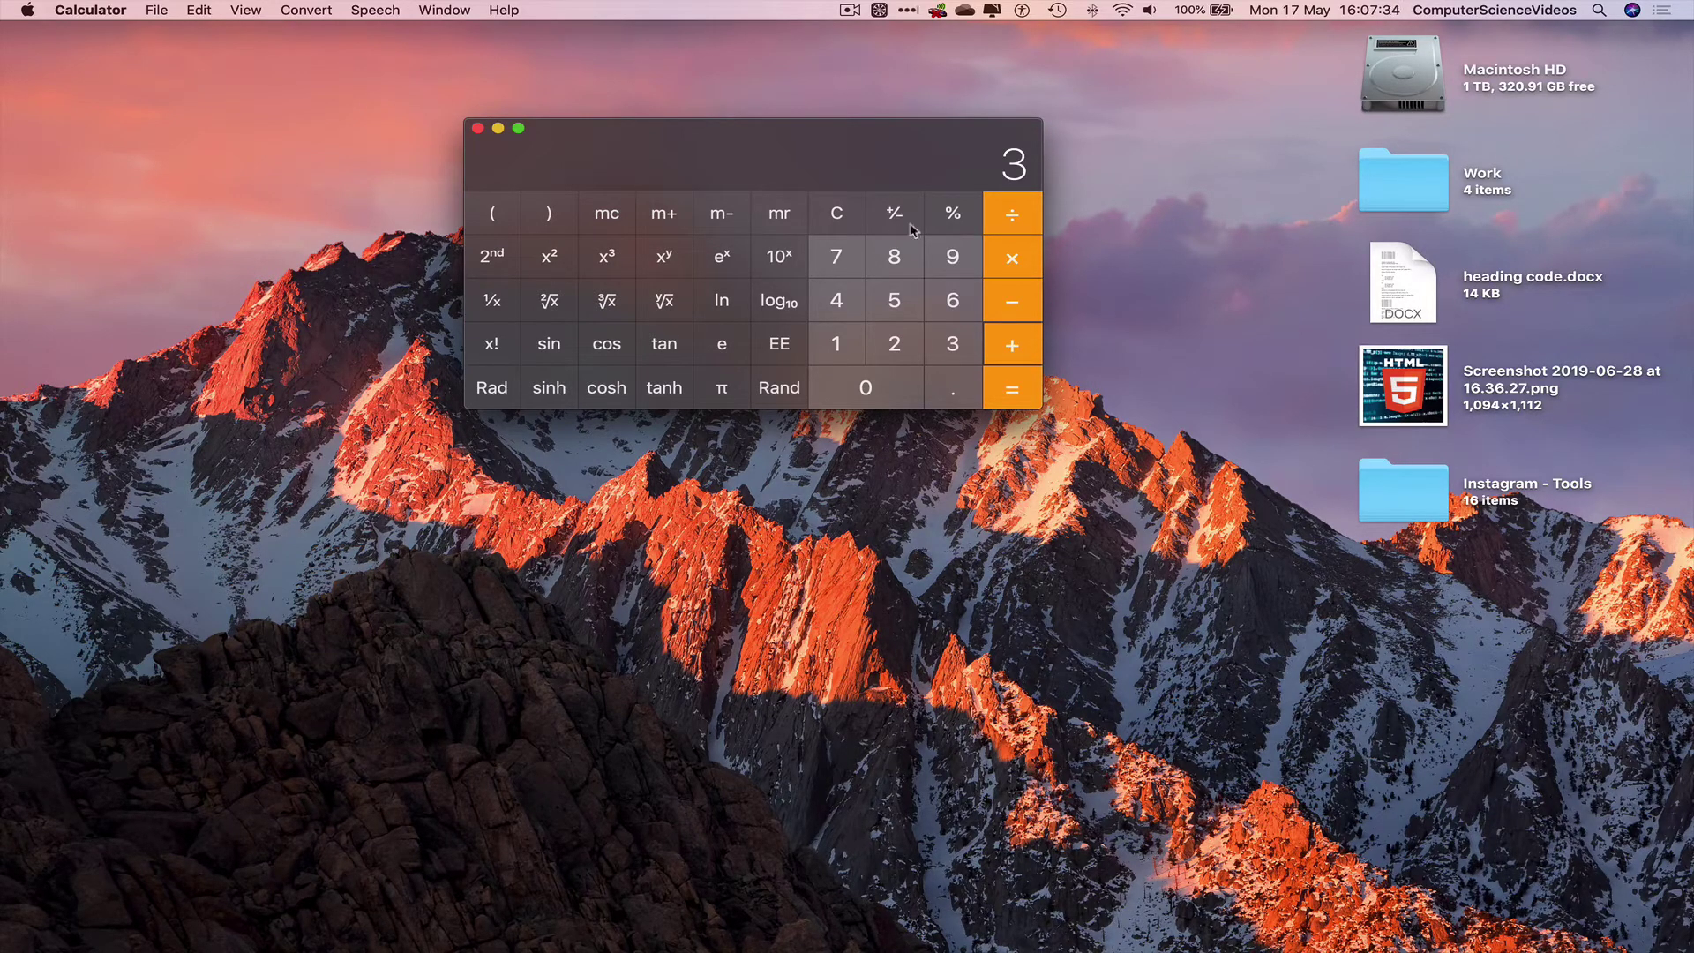
left_click(1015, 261)
left_click(953, 304)
left_click(1026, 388)
Clear the 18 result and quit Calculator.
left_click(837, 214)
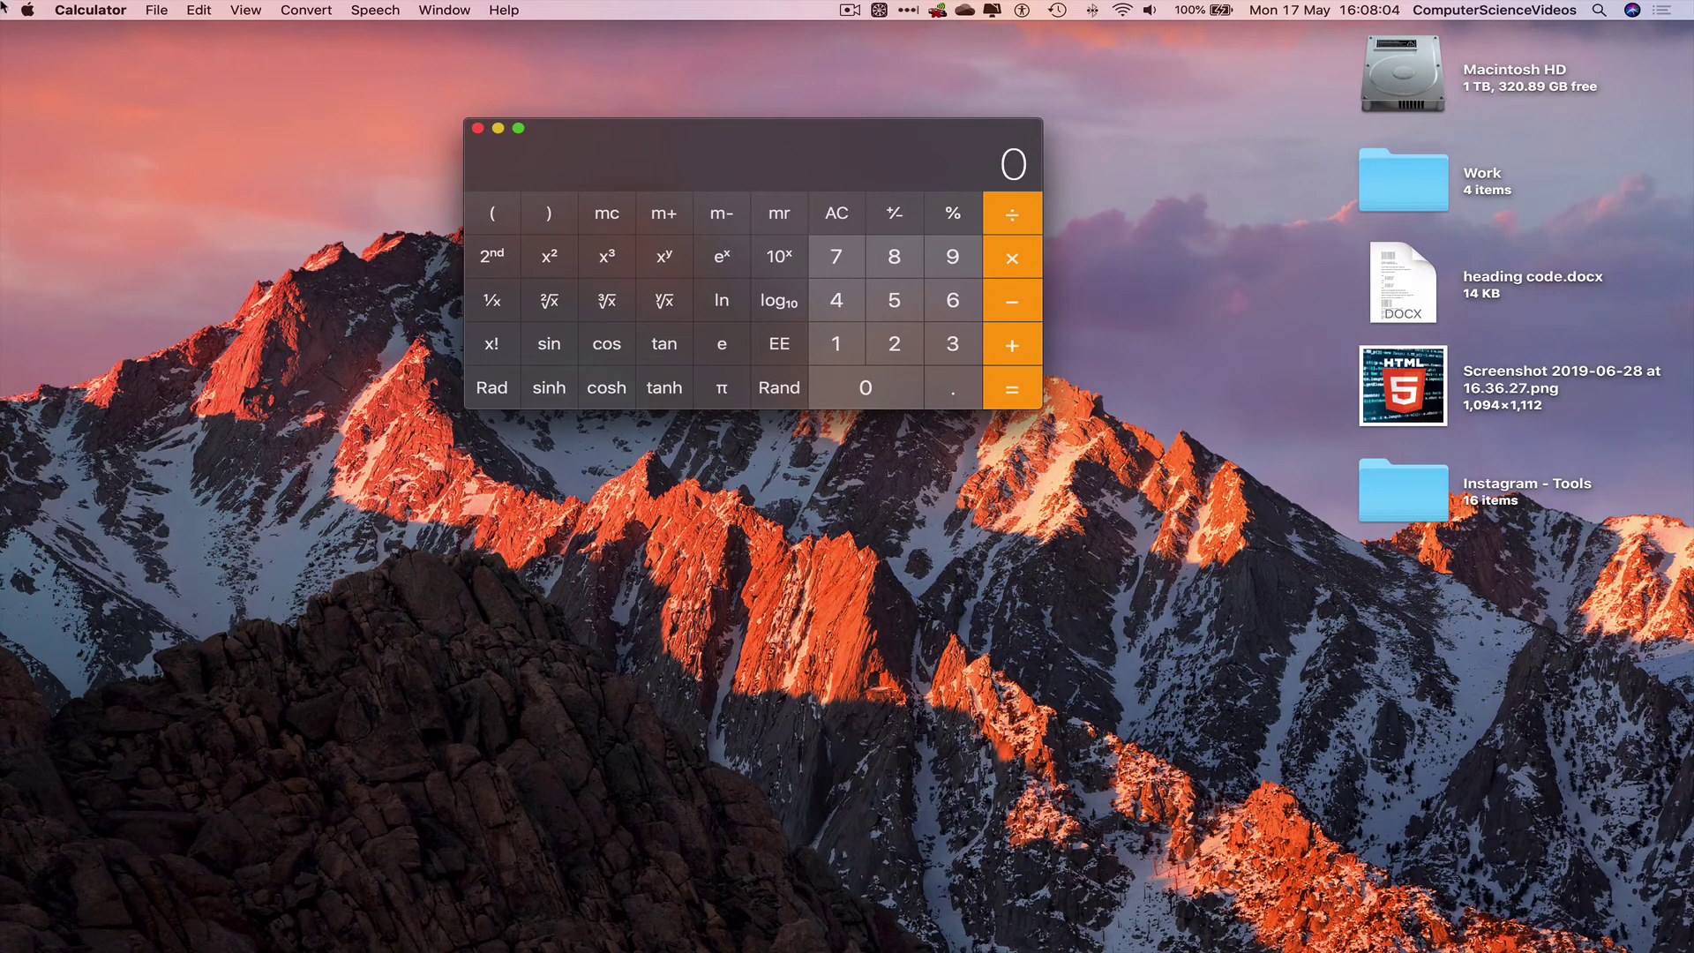
left_click(95, 9)
left_click(89, 127)
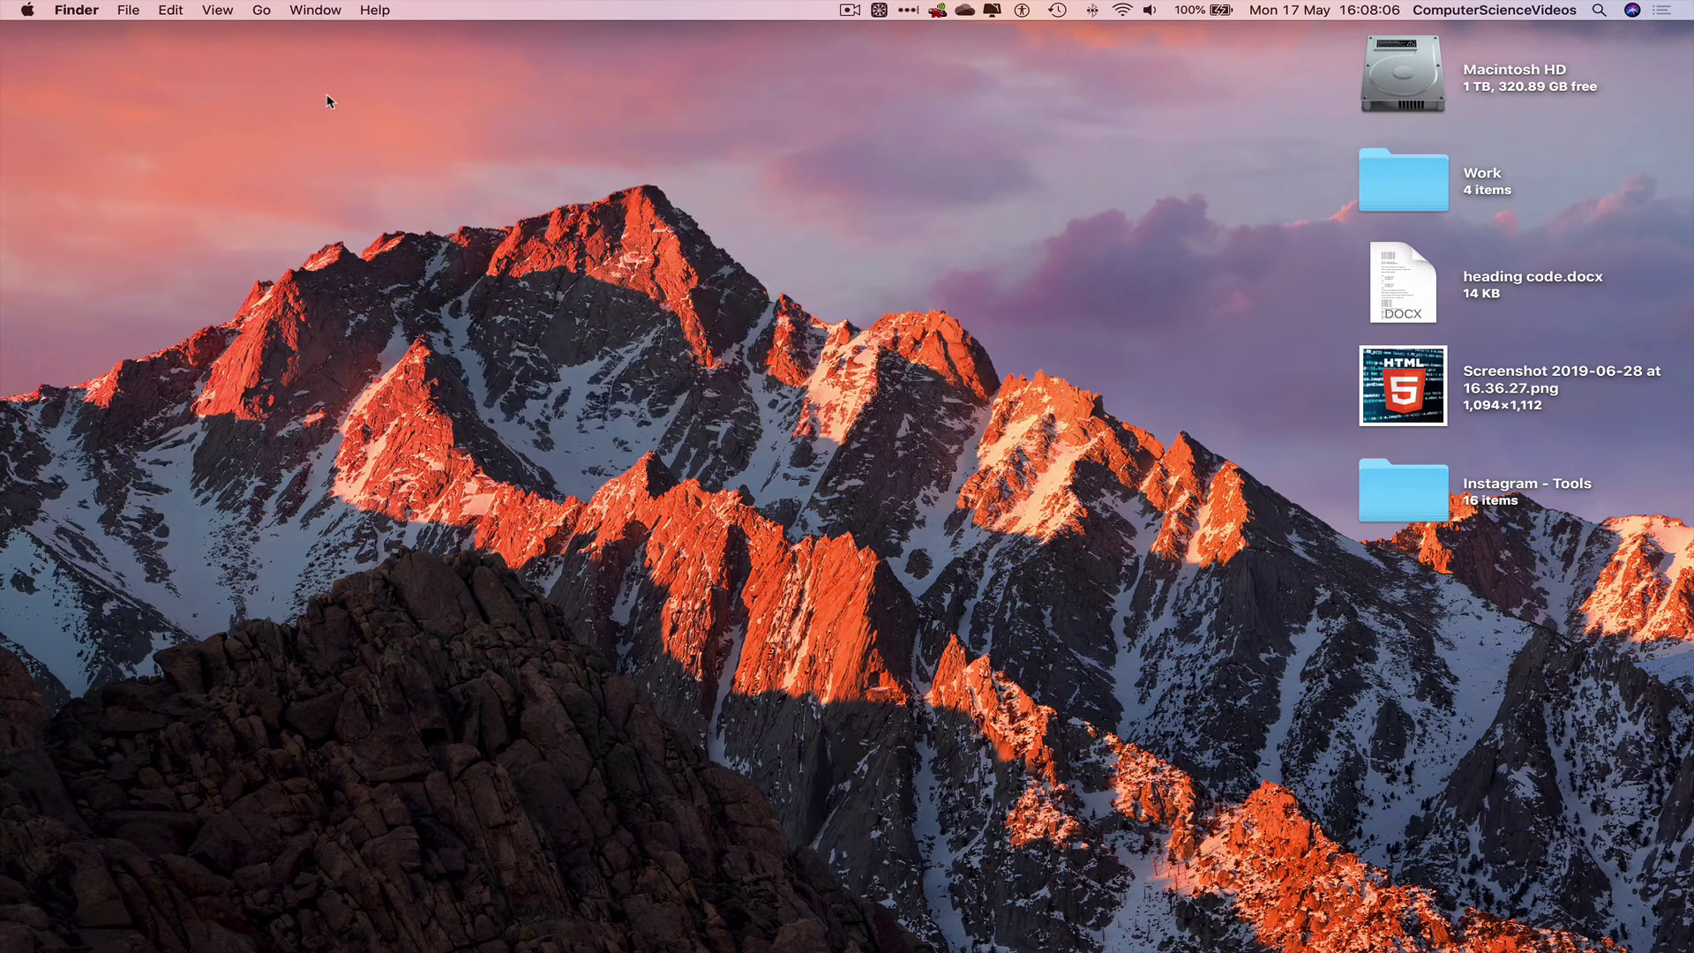